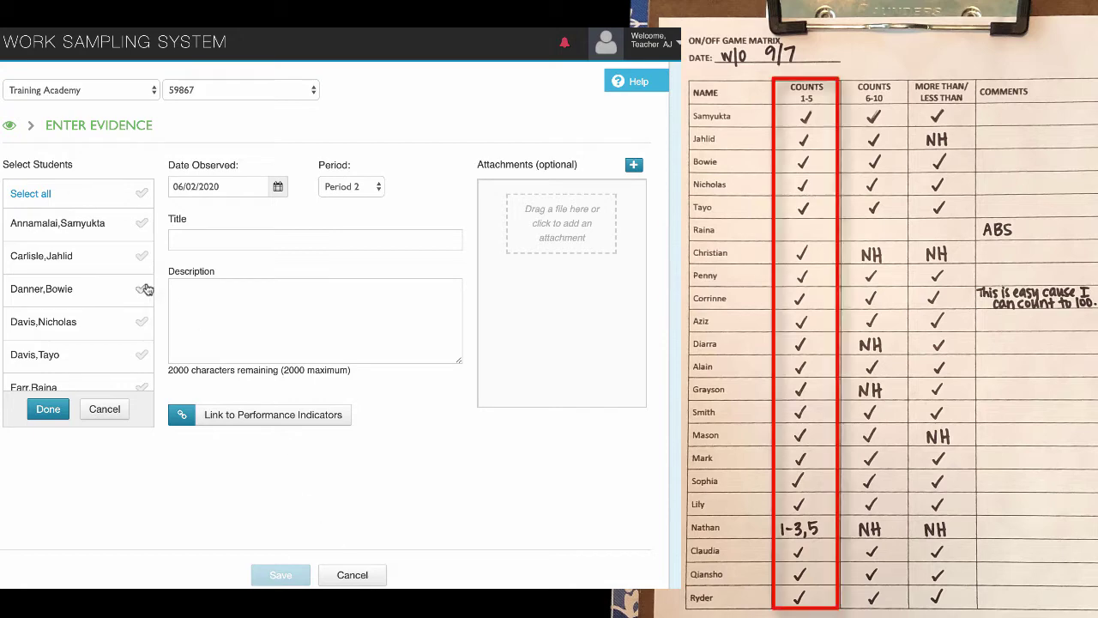
Step: Select all students except the absent one and the one who counted only 1-3 and 5
click(142, 194)
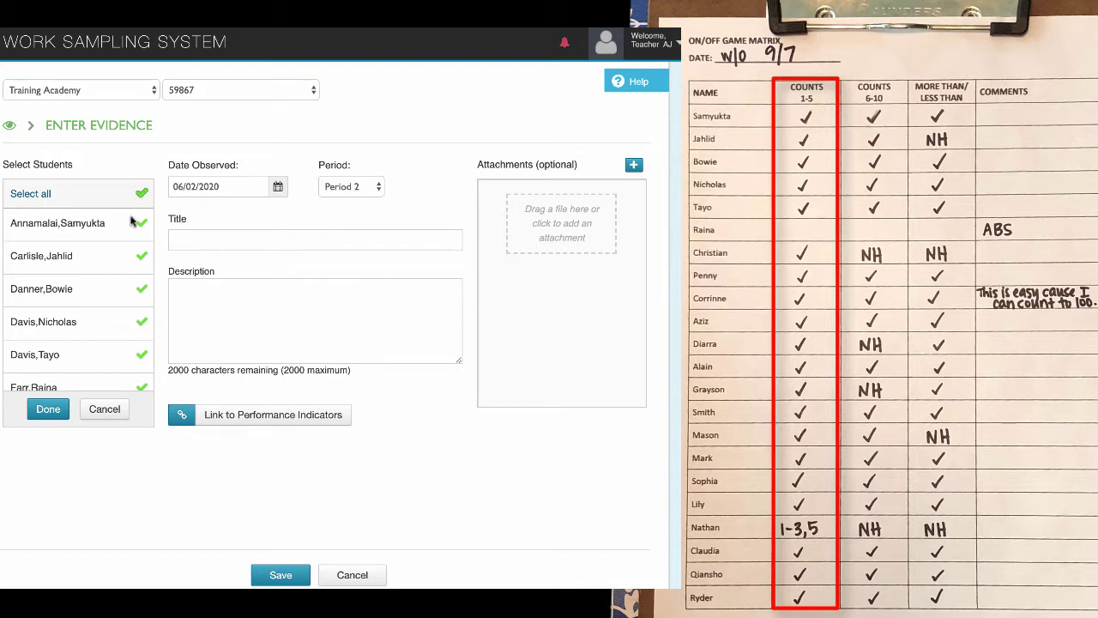
scroll(130, 293, down, 1)
scroll(130, 293, down, 1)
click(140, 327)
scroll(109, 333, down, 3)
scroll(109, 333, down, 3)
scroll(109, 333, down, 2)
scroll(109, 333, down, 2)
scroll(112, 334, down, 2)
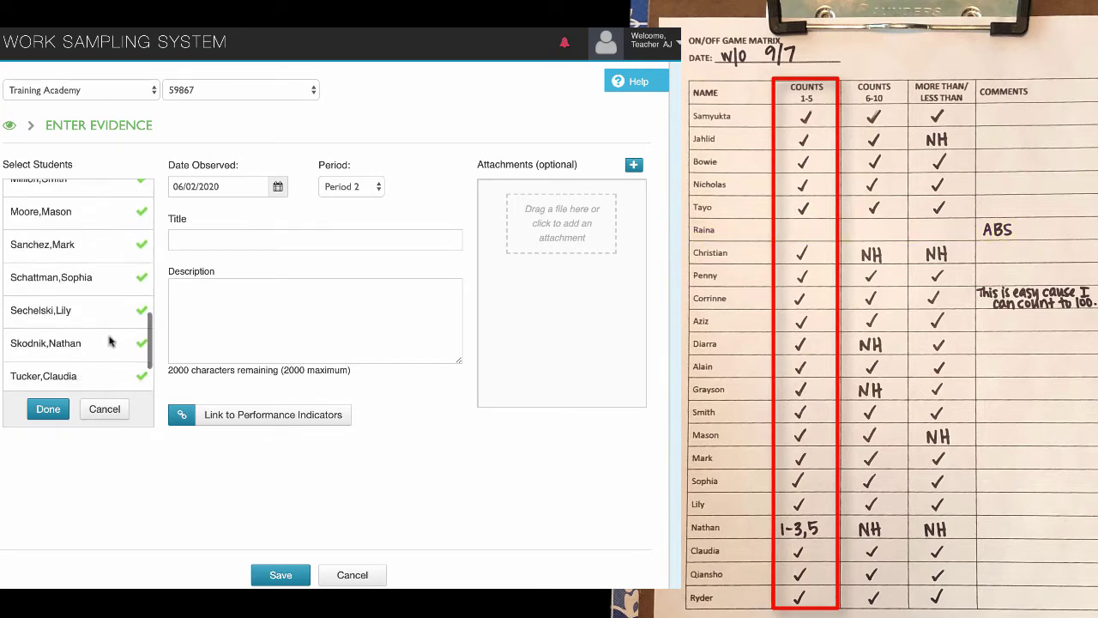
click(140, 345)
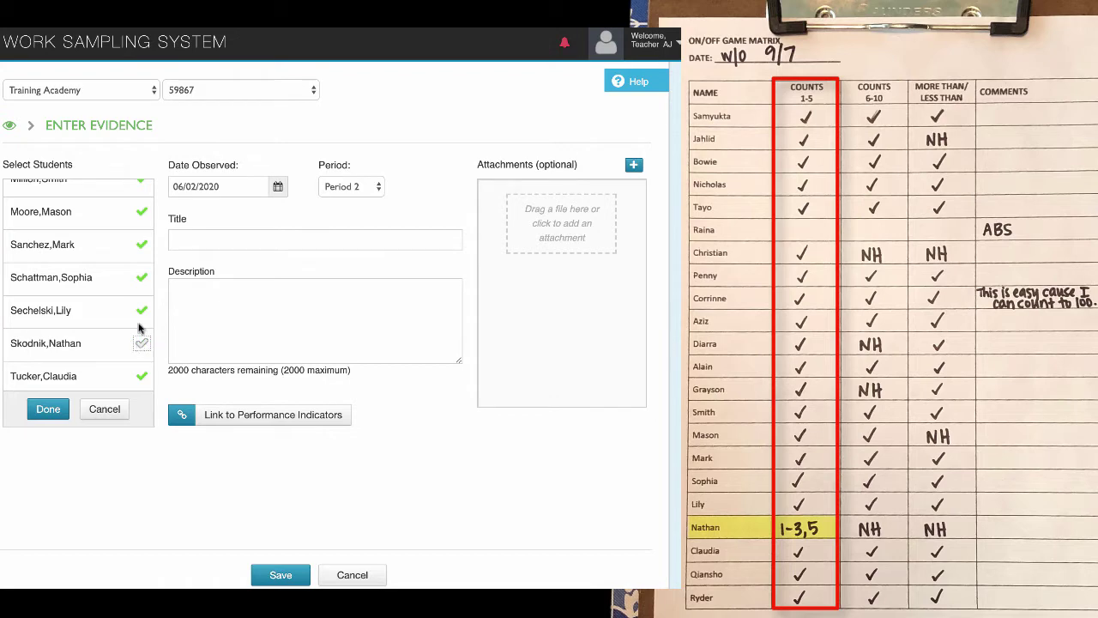
Step: Title the entry M with the description 'On/Off Game counts 1-5'
click(190, 241)
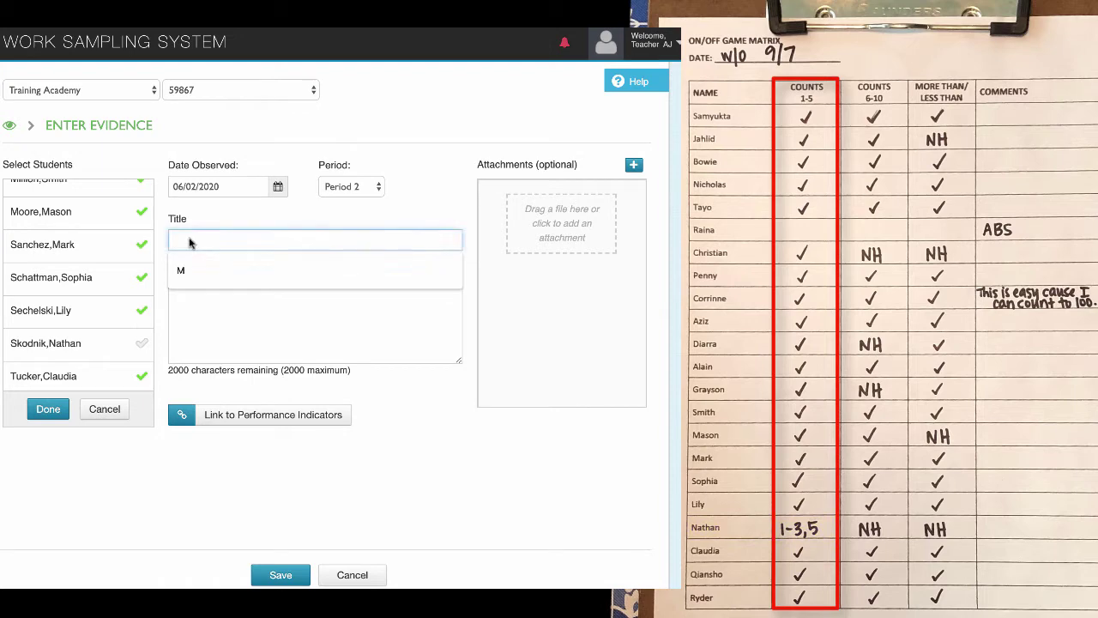
text(M)
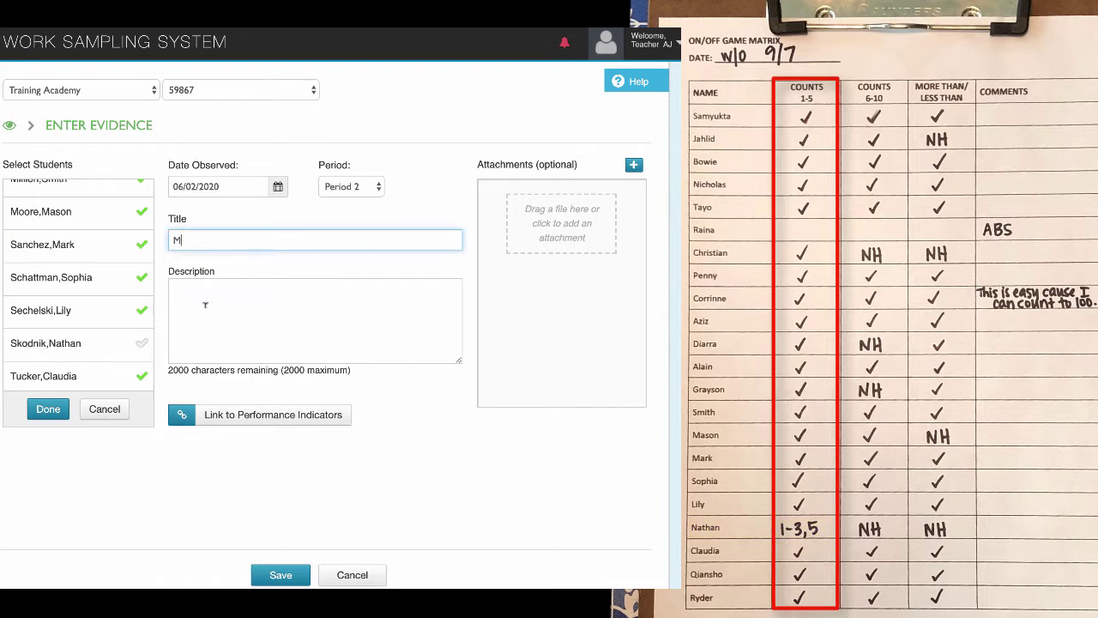
click(194, 297)
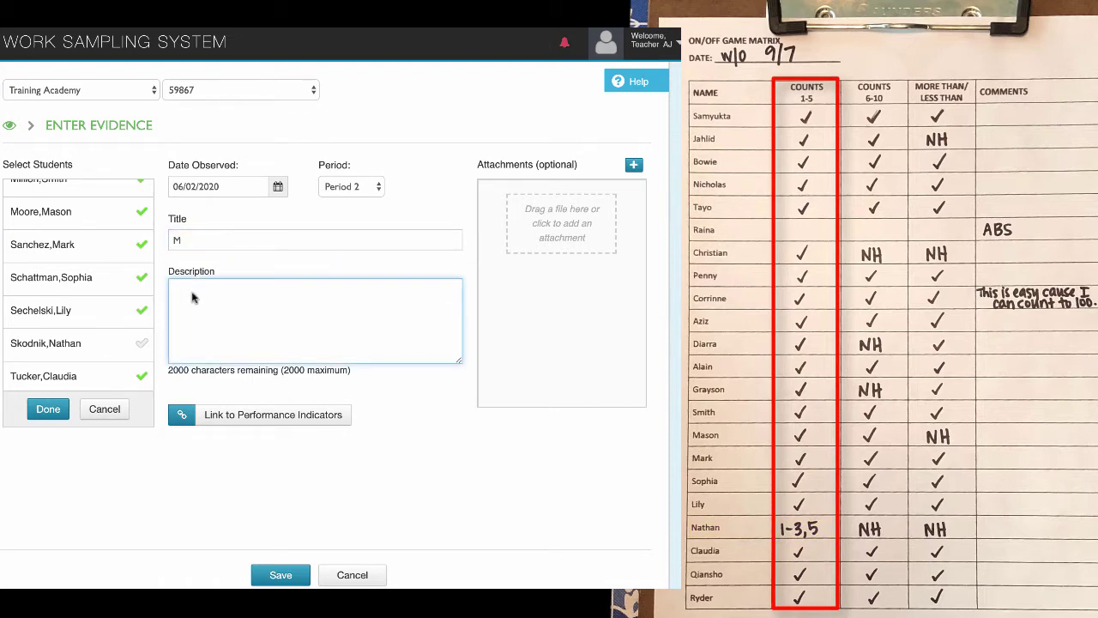
text(On/Off Game)
key(Return)
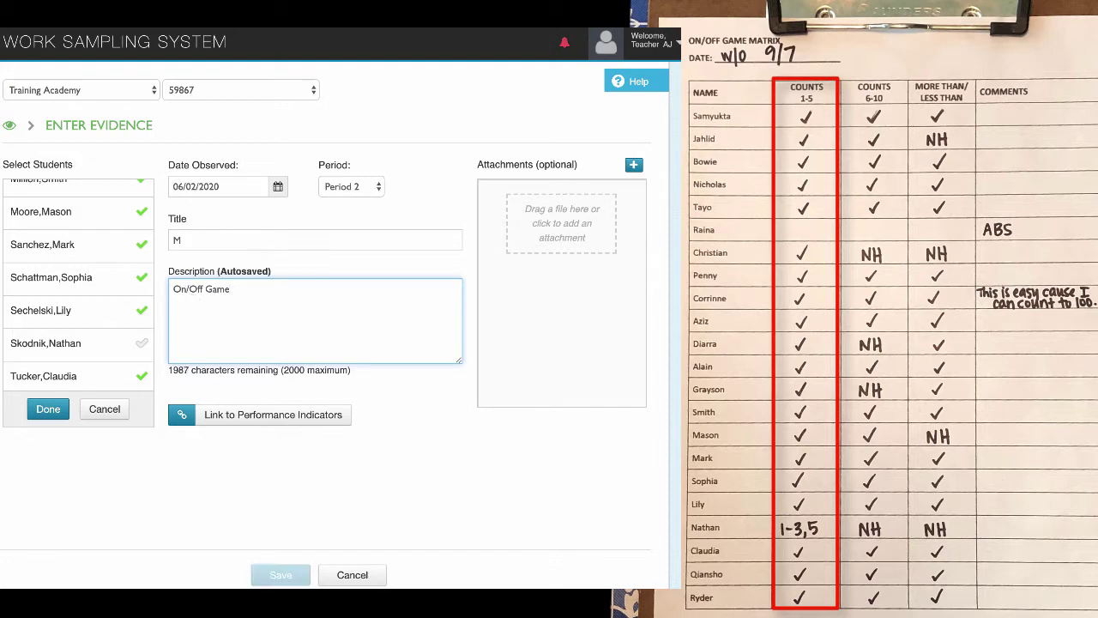
text(counts )
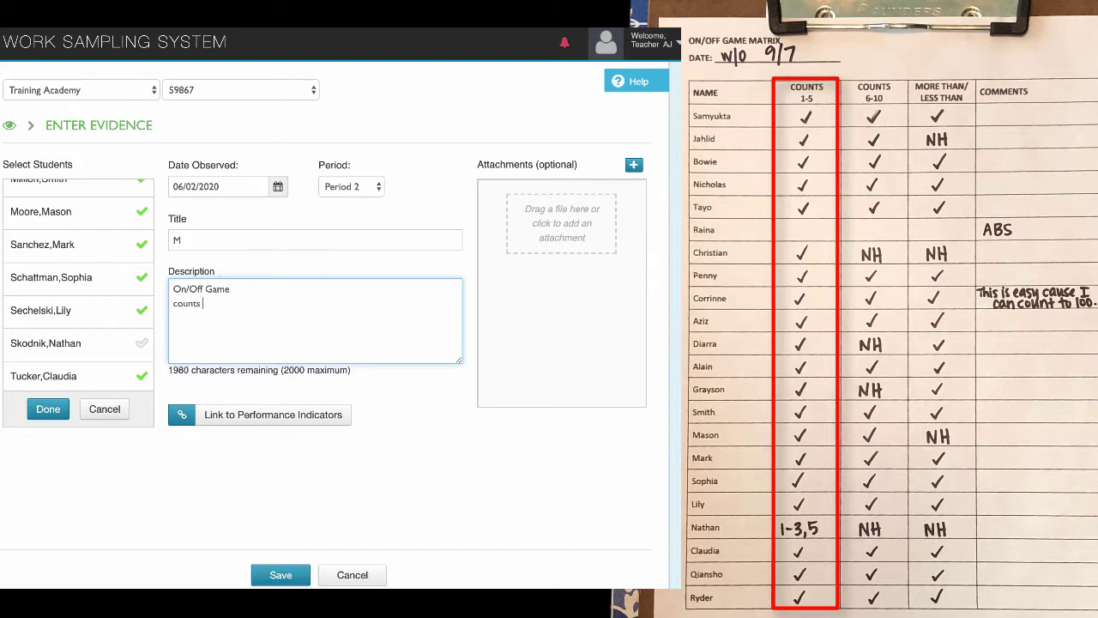
text(1-5)
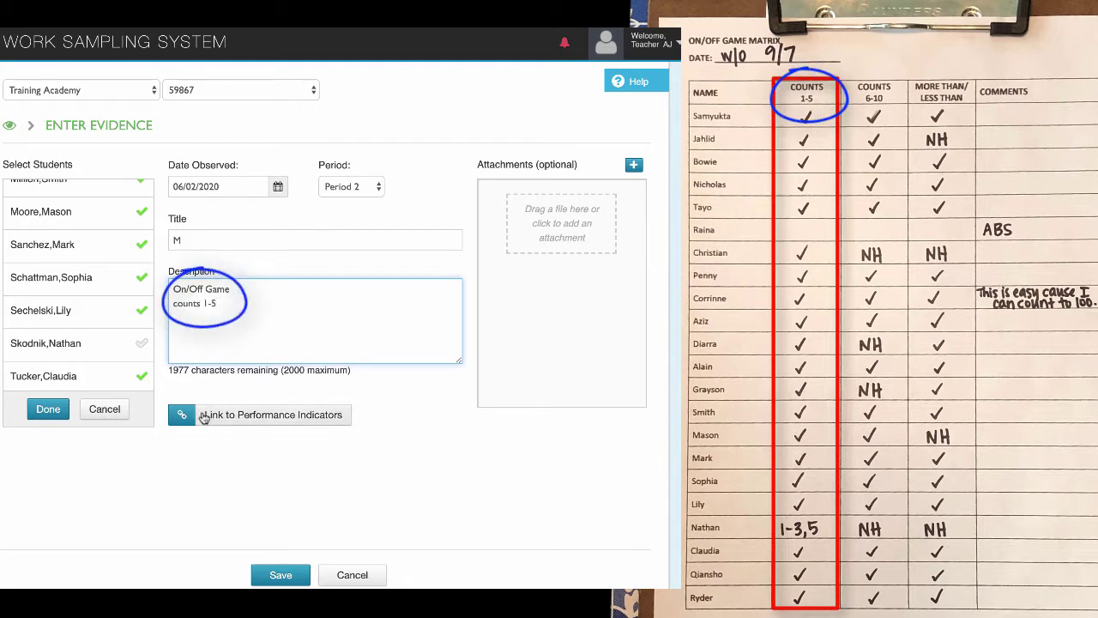
Step: Link the entry to the Mathematical Thinking indicator 'Counts with understanding'
click(205, 416)
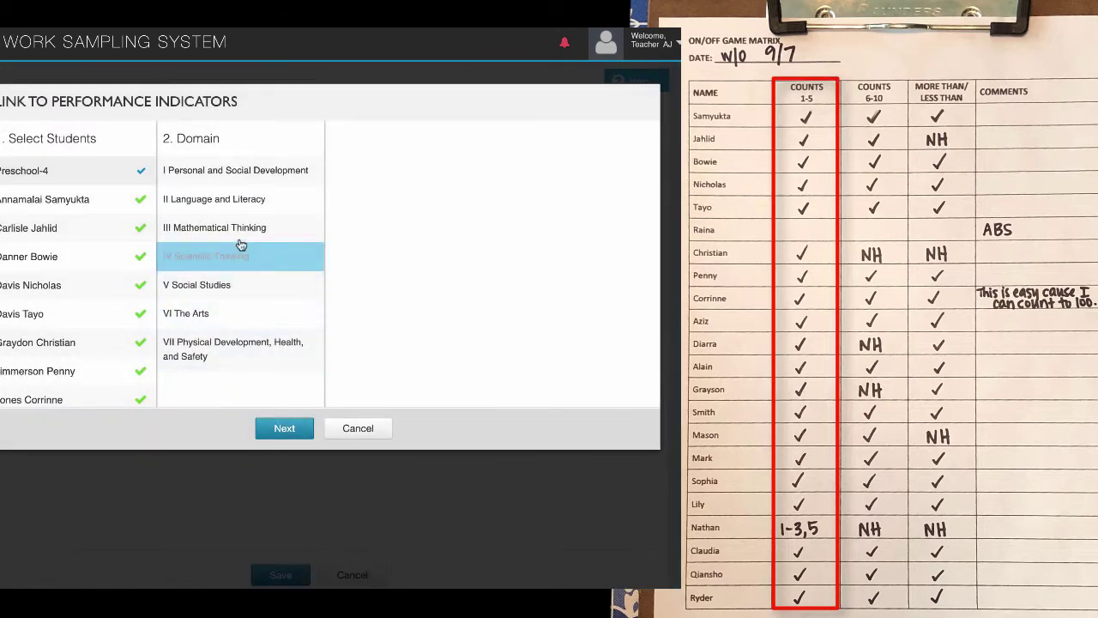
click(190, 228)
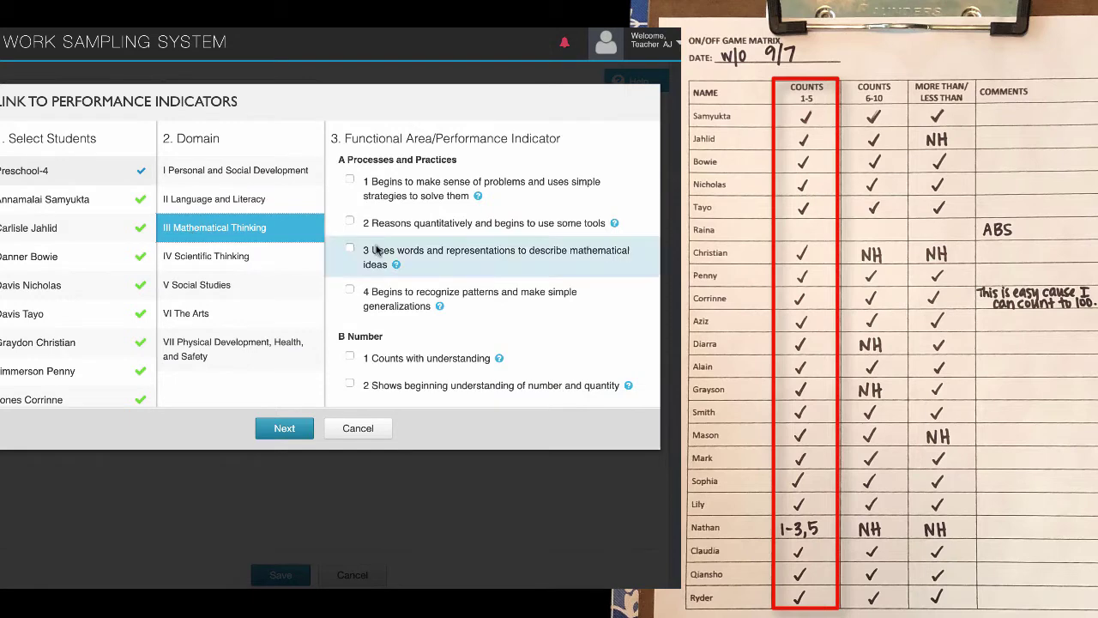
click(350, 357)
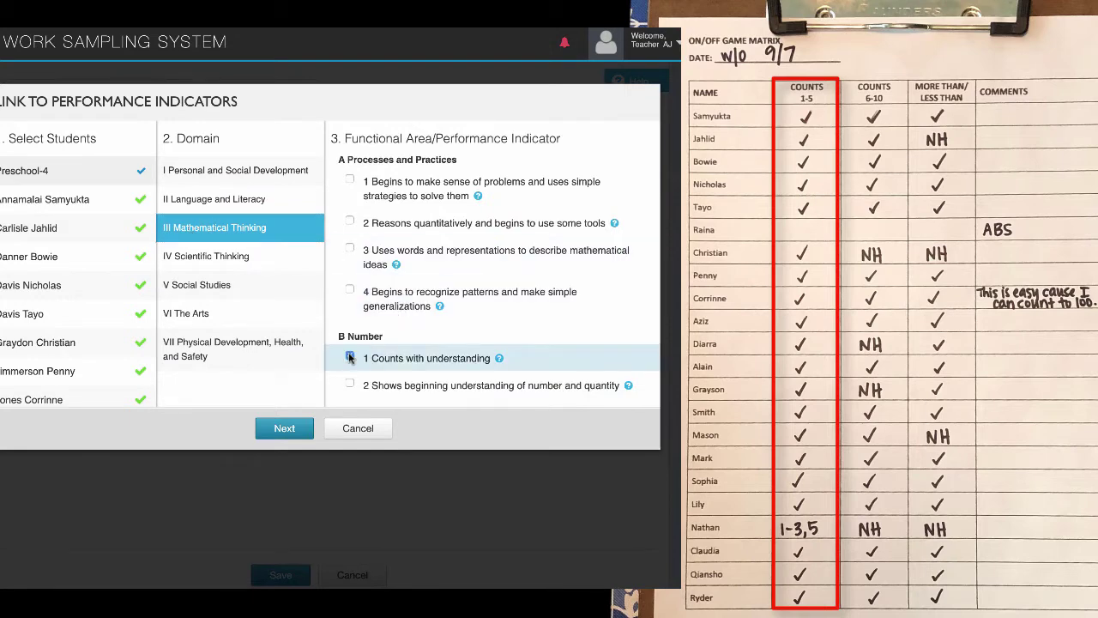
scroll(318, 399, down, 1)
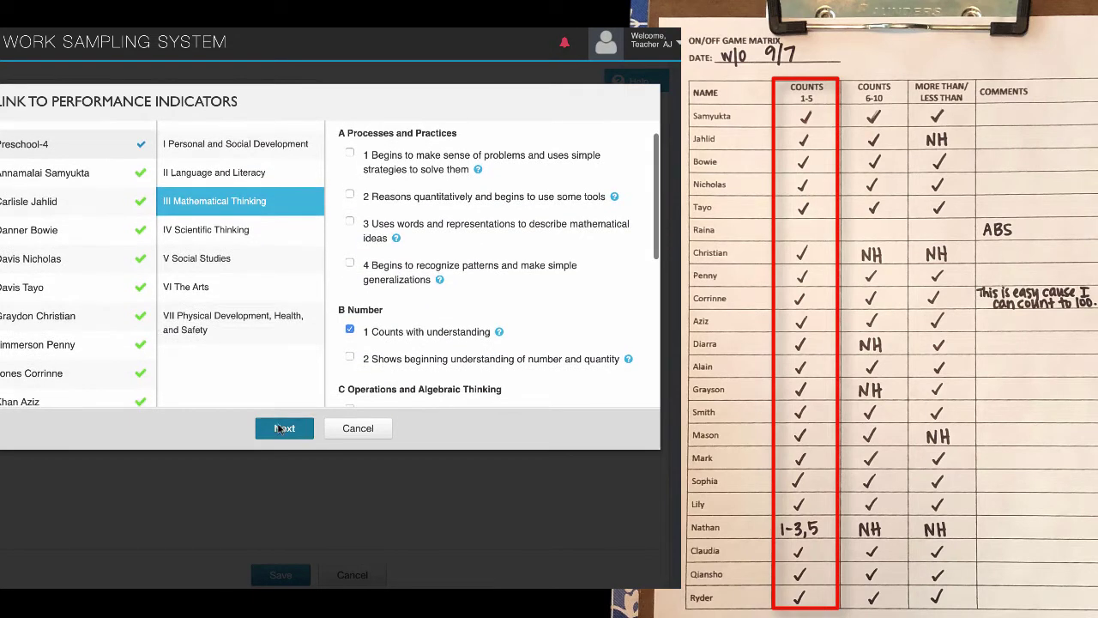
click(283, 427)
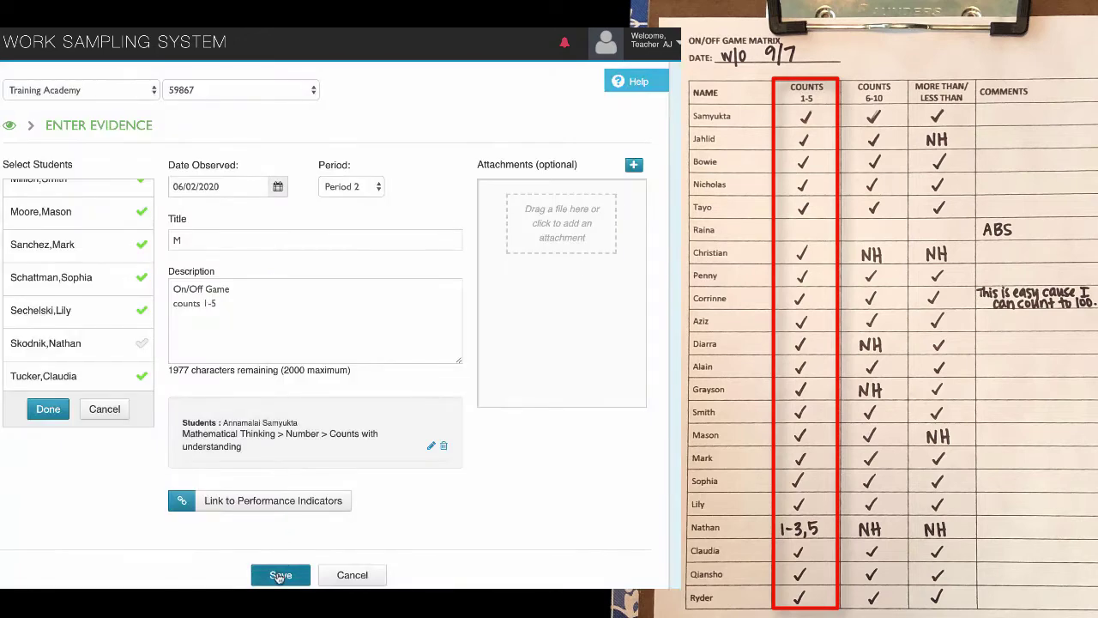
Step: Save the counts 1-5 entry and start a new evidence entry
click(280, 576)
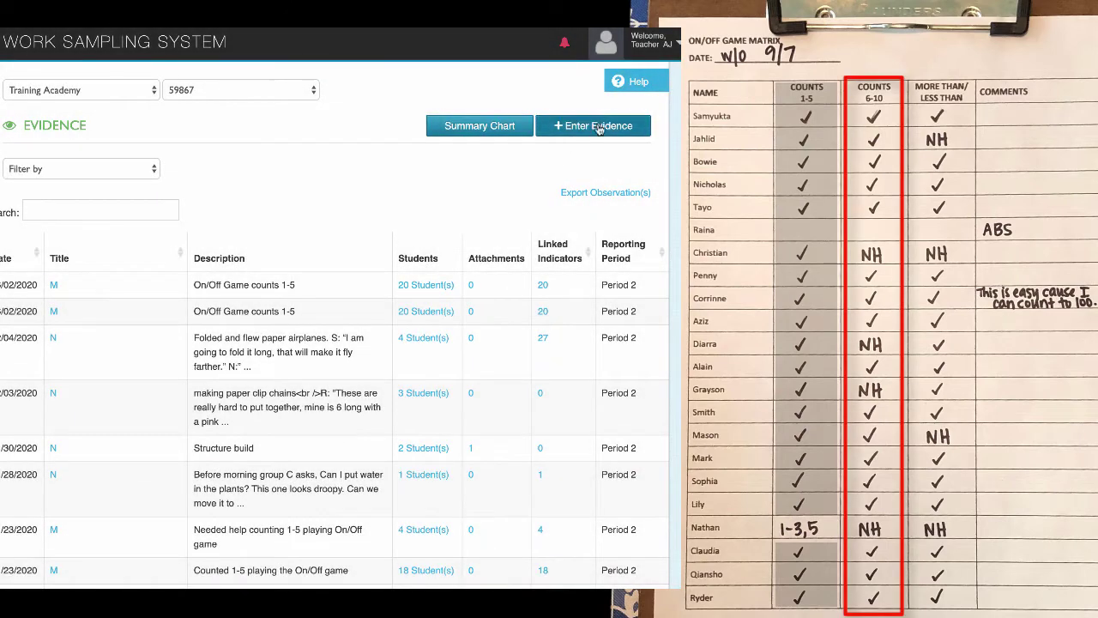
click(599, 127)
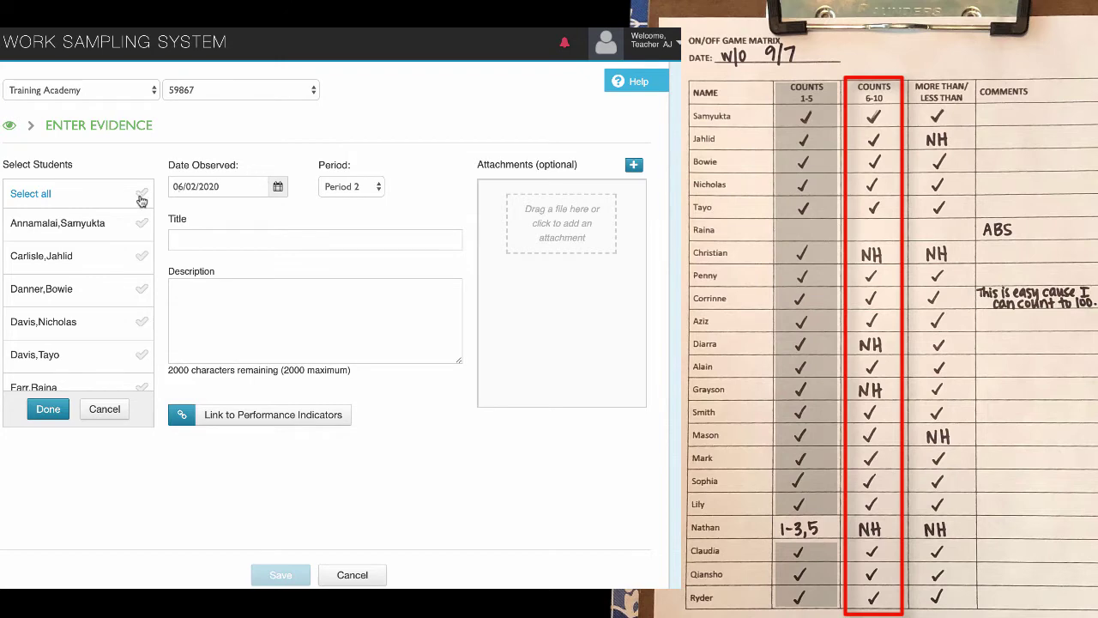
scroll(141, 193, down, 1)
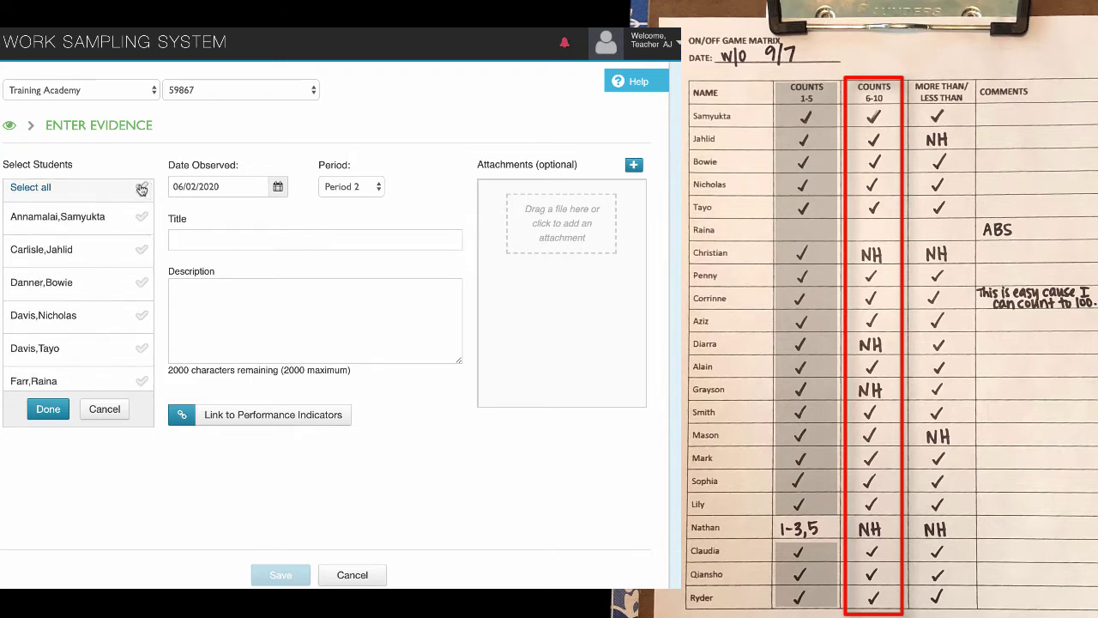
Step: Select all students except the absent one and the four who needed help counting 6-10
click(142, 189)
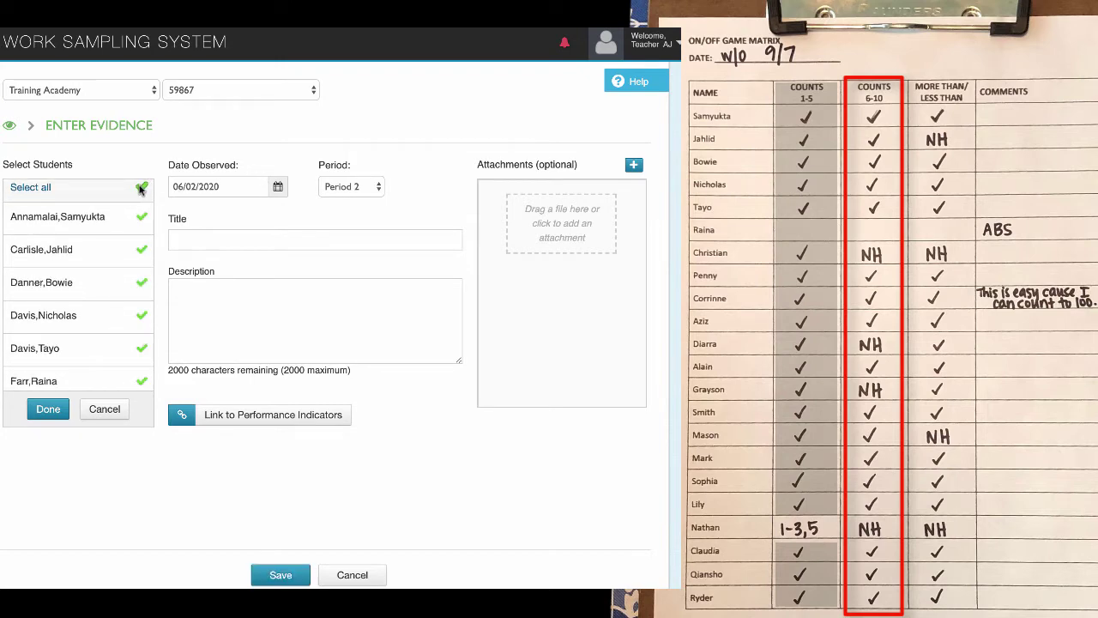
scroll(142, 257, down, 2)
scroll(143, 318, down, 1)
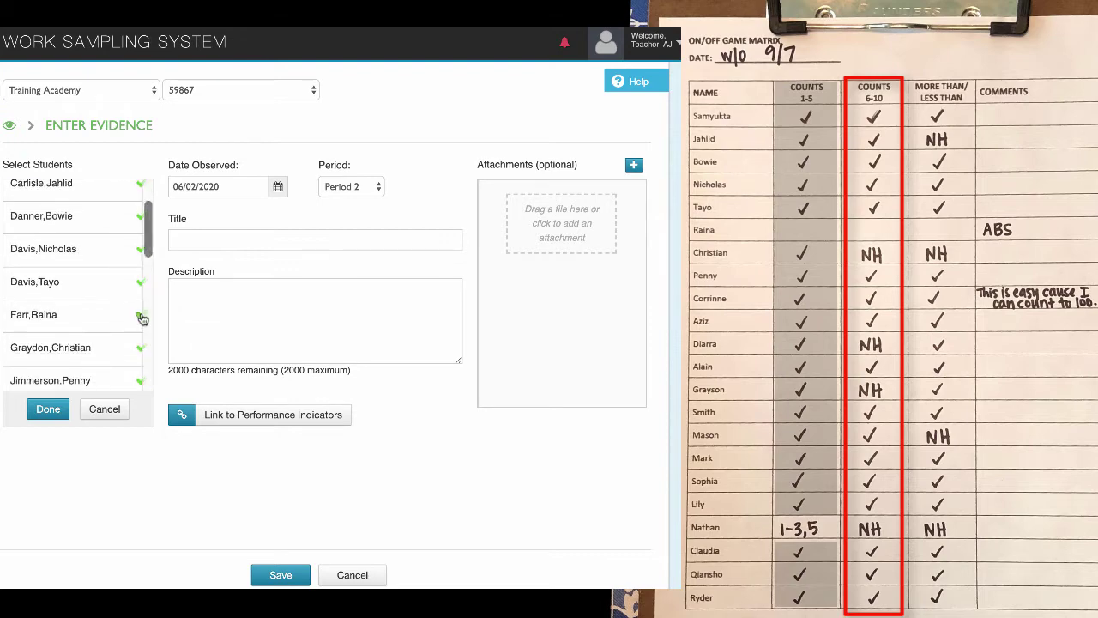
click(142, 316)
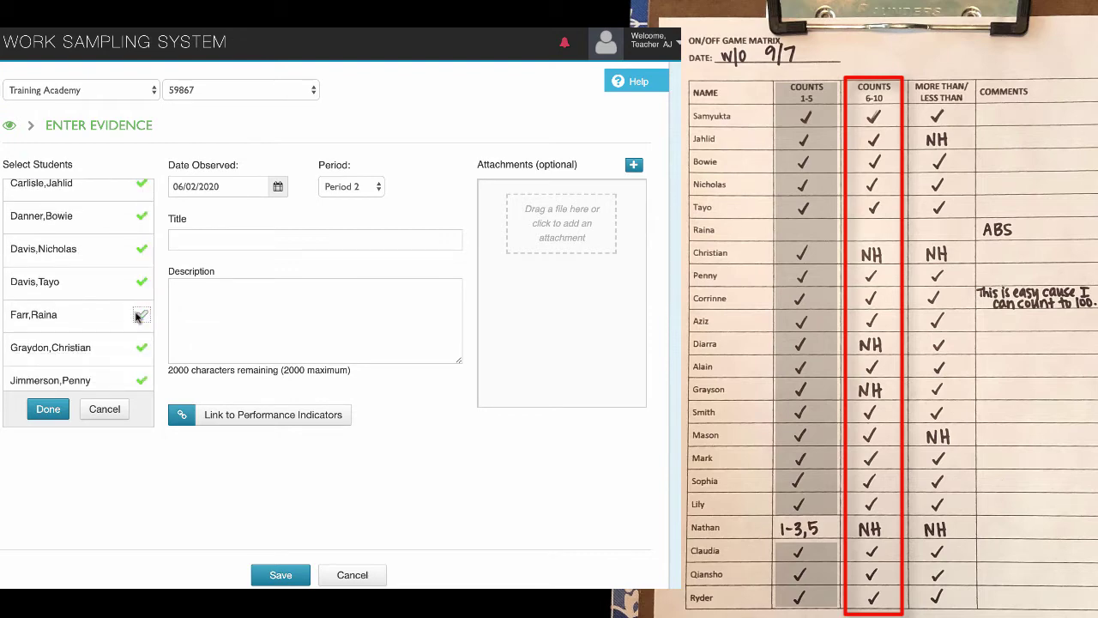
click(141, 349)
scroll(129, 335, down, 3)
scroll(133, 330, down, 2)
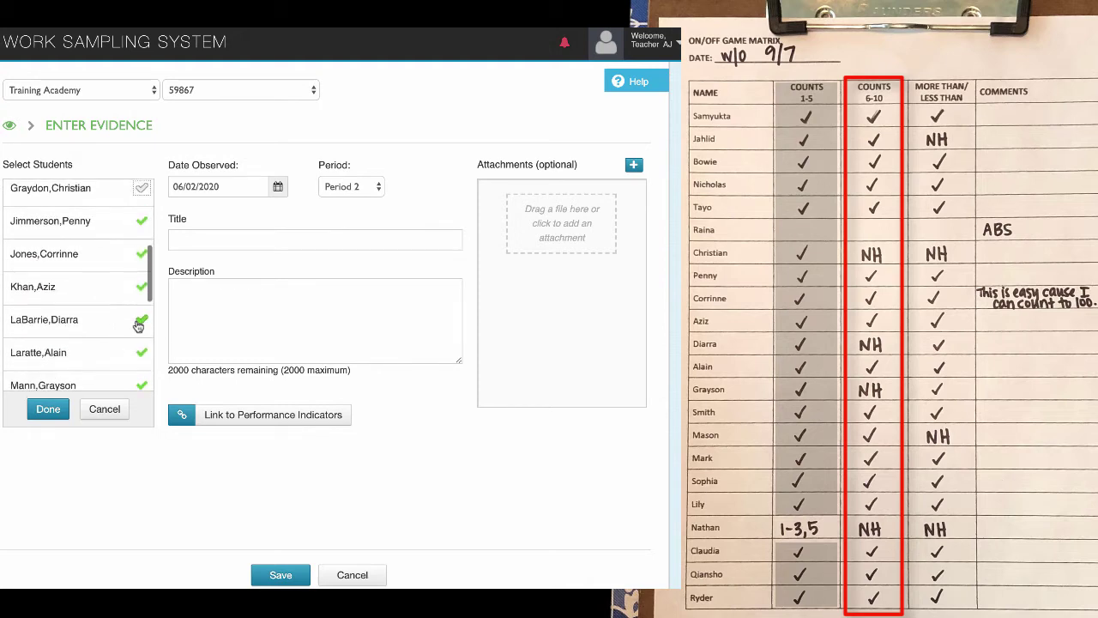
click(141, 323)
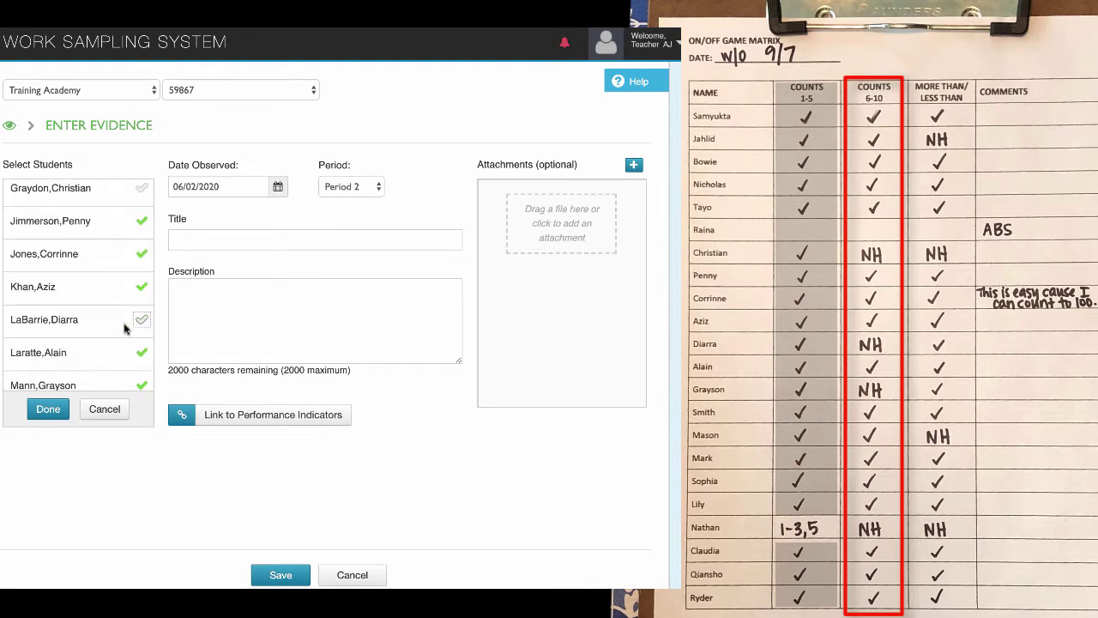
scroll(139, 330, down, 1)
click(141, 348)
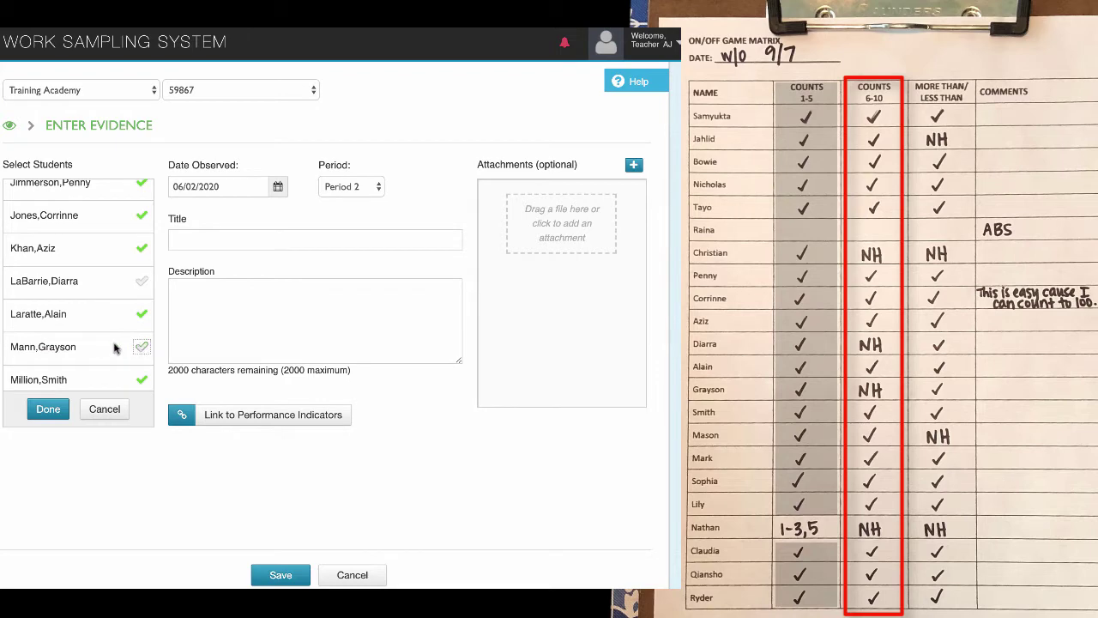
scroll(110, 347, down, 1)
scroll(110, 347, down, 3)
scroll(110, 347, down, 2)
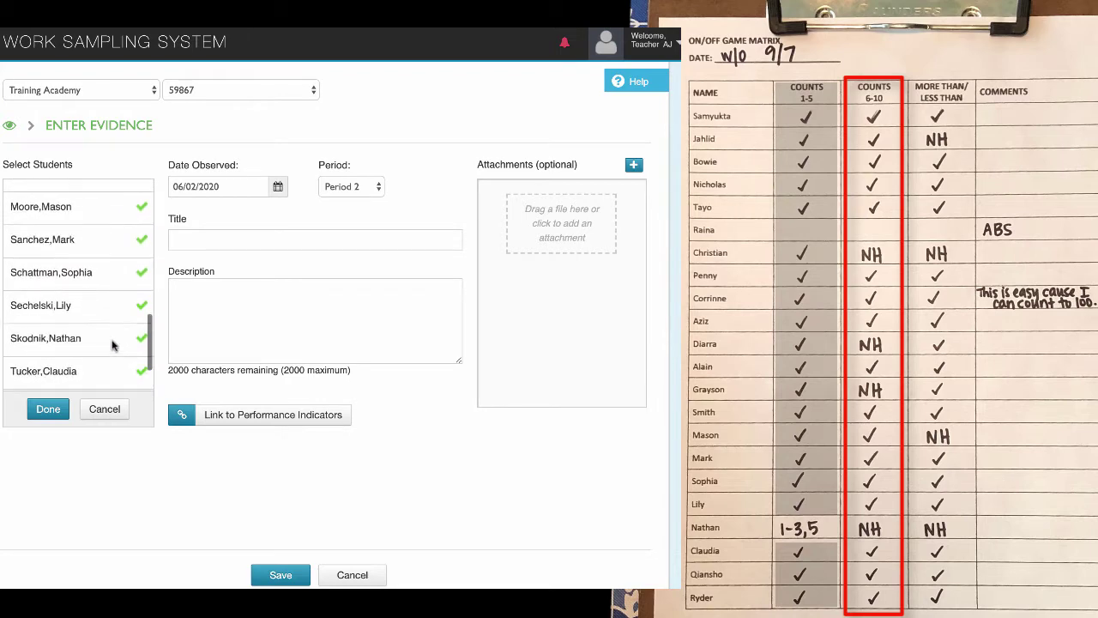
click(141, 338)
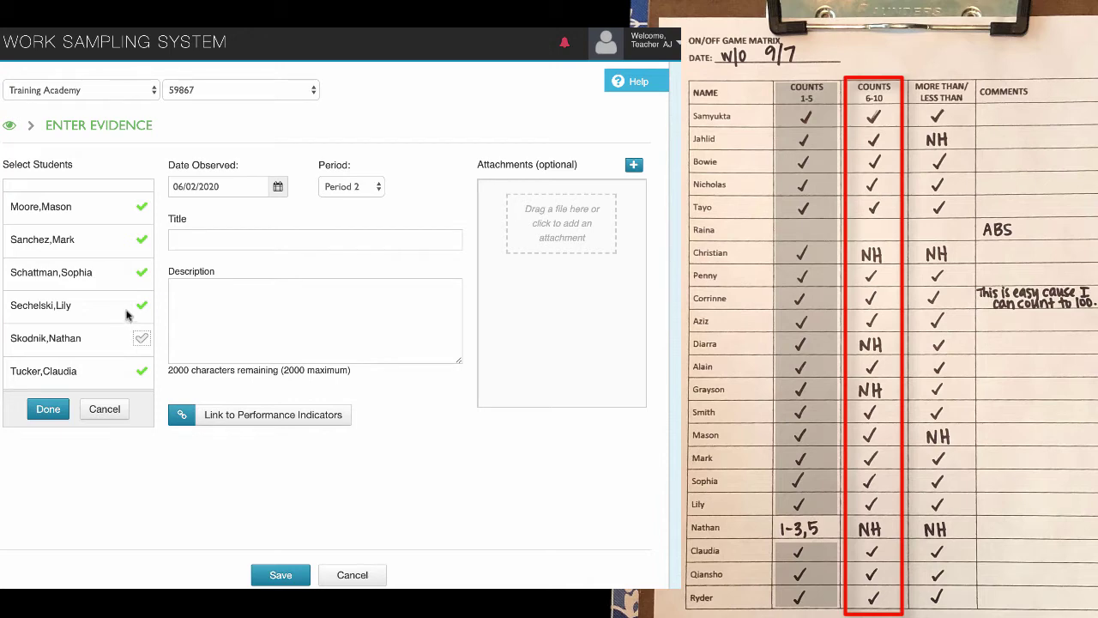
Step: Title the entry M with the description 'On/Off Game counts 6-10'
click(189, 240)
text(M)
click(191, 288)
text(On/Off Game)
key(Return)
text(counts 6-10)
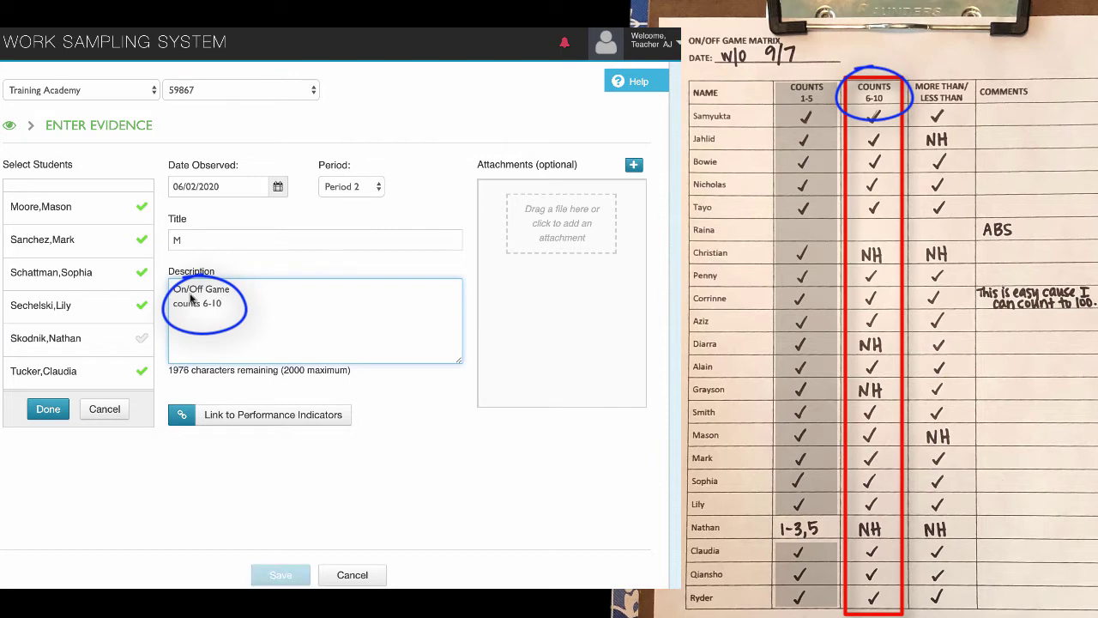
Step: Link the entry to Mathematical Thinking's 'Counts with understanding' and save it
click(202, 416)
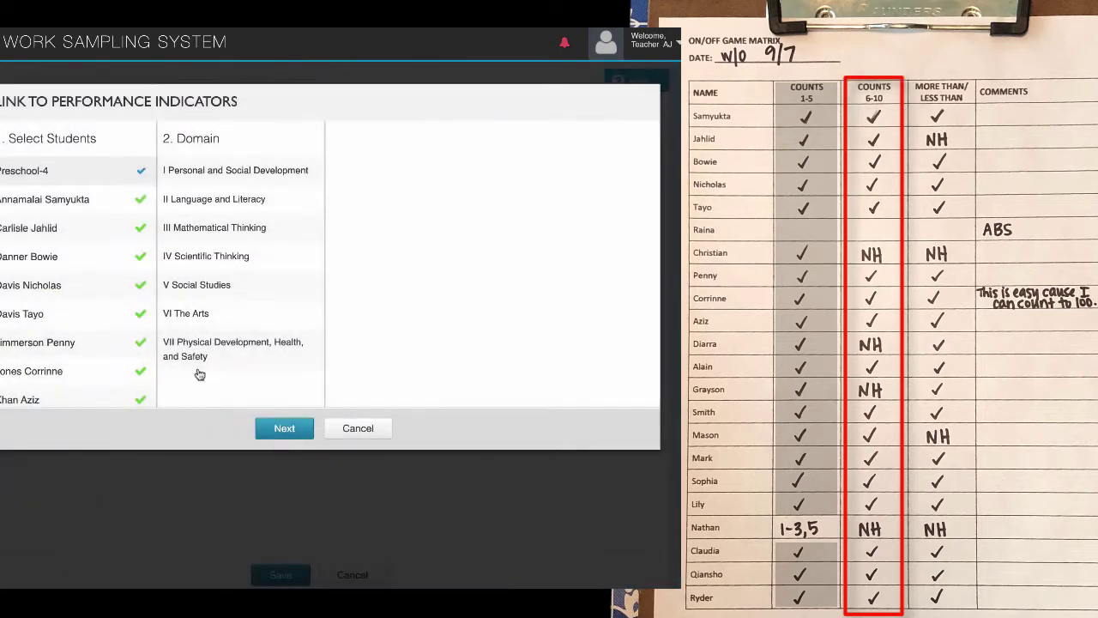
click(190, 226)
click(350, 359)
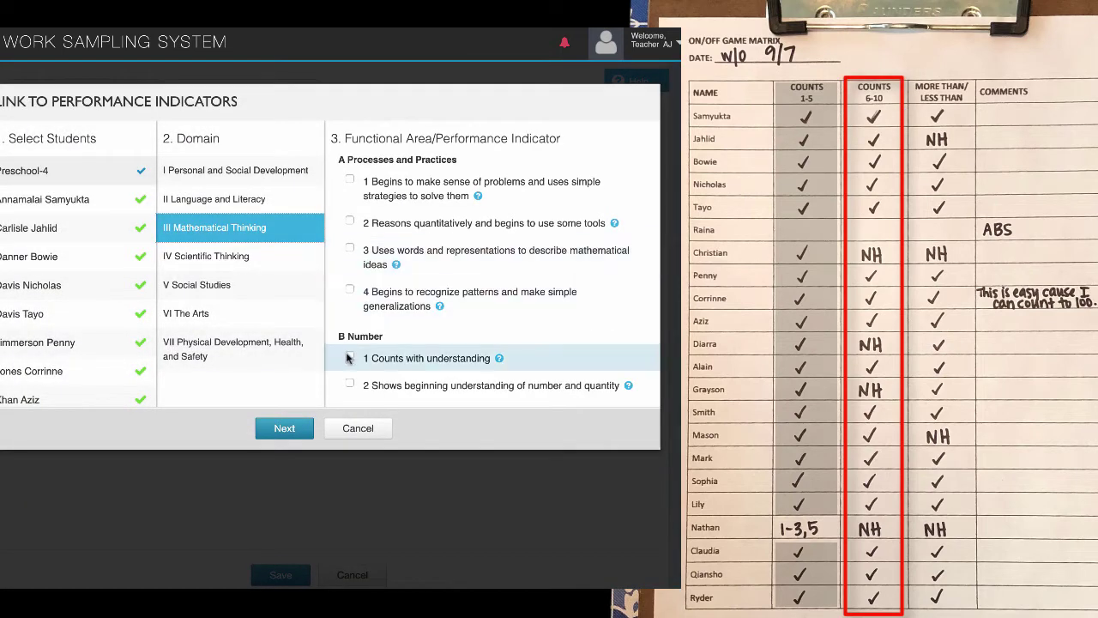
scroll(352, 360, down, 1)
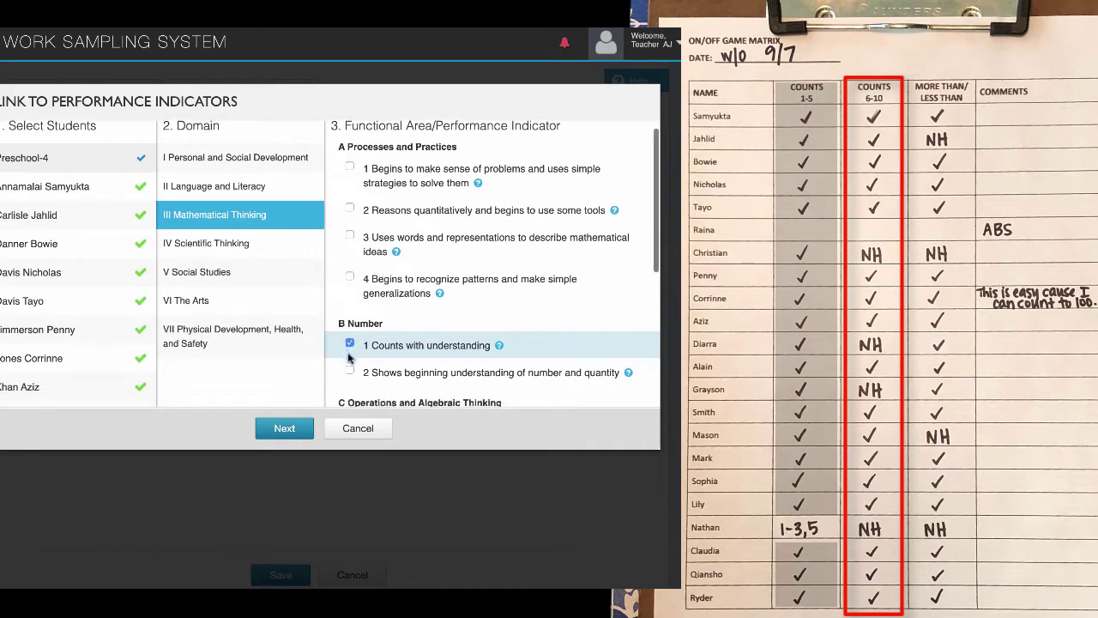
click(284, 429)
click(284, 442)
click(266, 574)
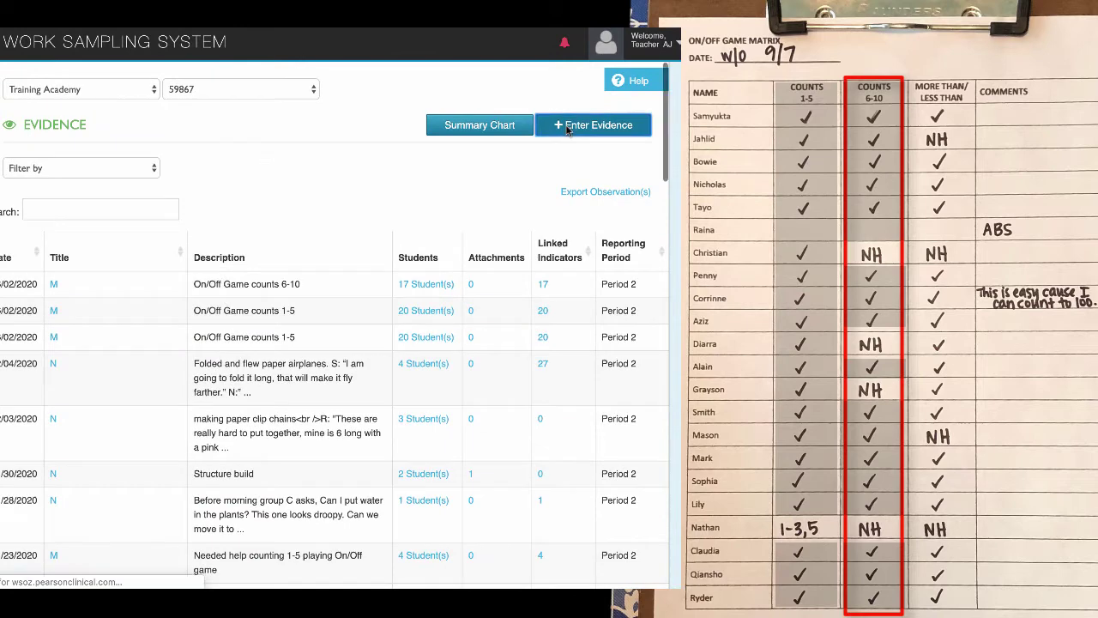
Step: Create a new evidence entry with only the three students marked NH for counts 6-10
click(568, 130)
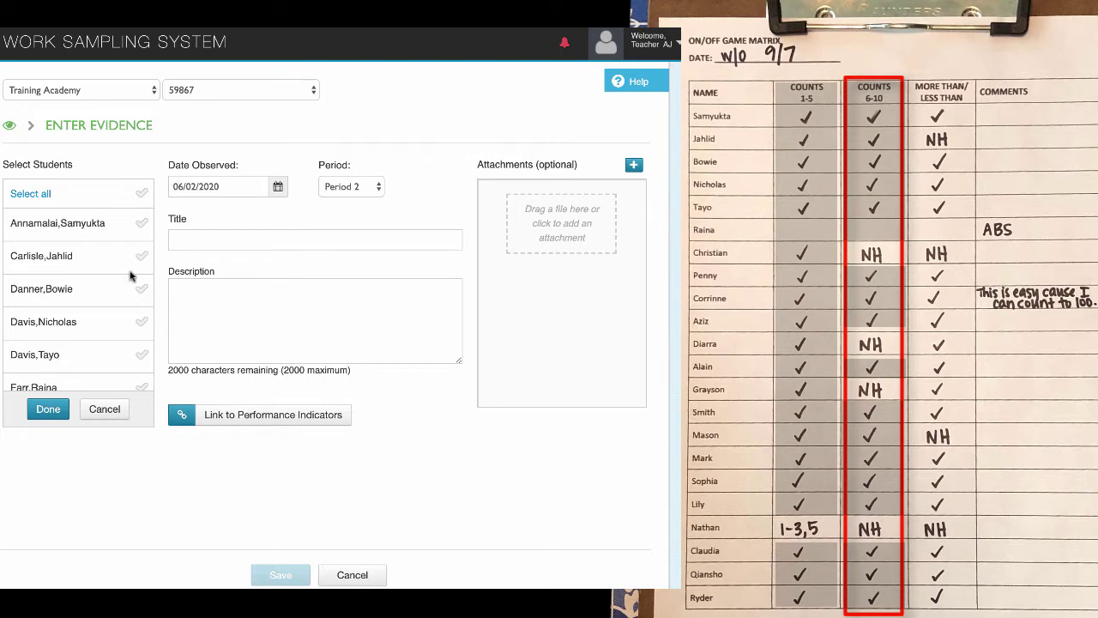
scroll(131, 275, down, 2)
scroll(131, 275, down, 1)
scroll(131, 275, down, 1)
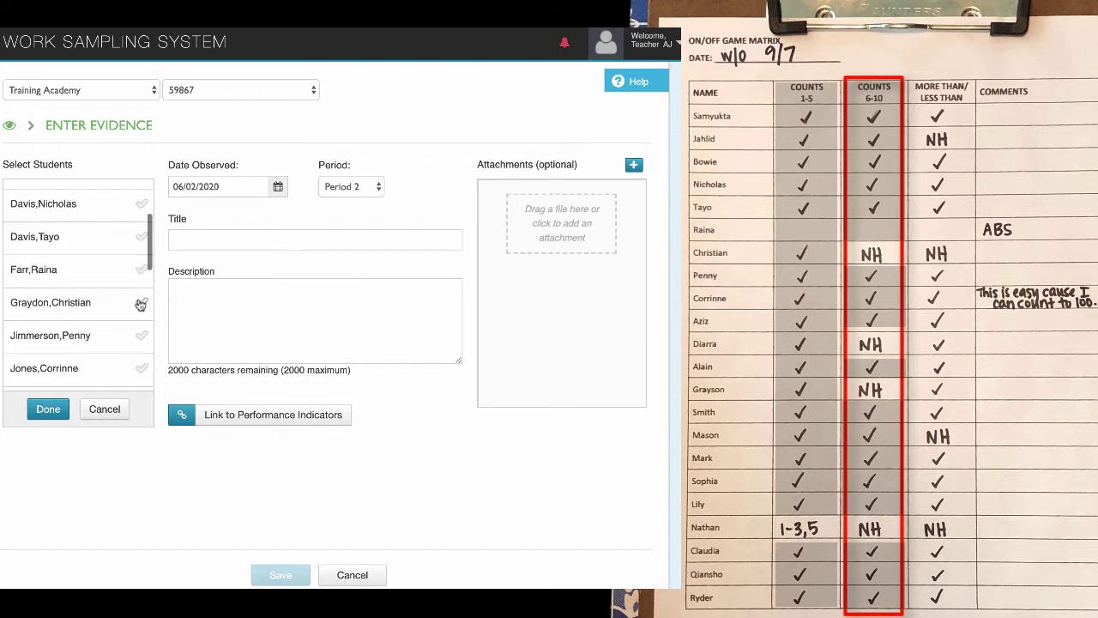
click(138, 304)
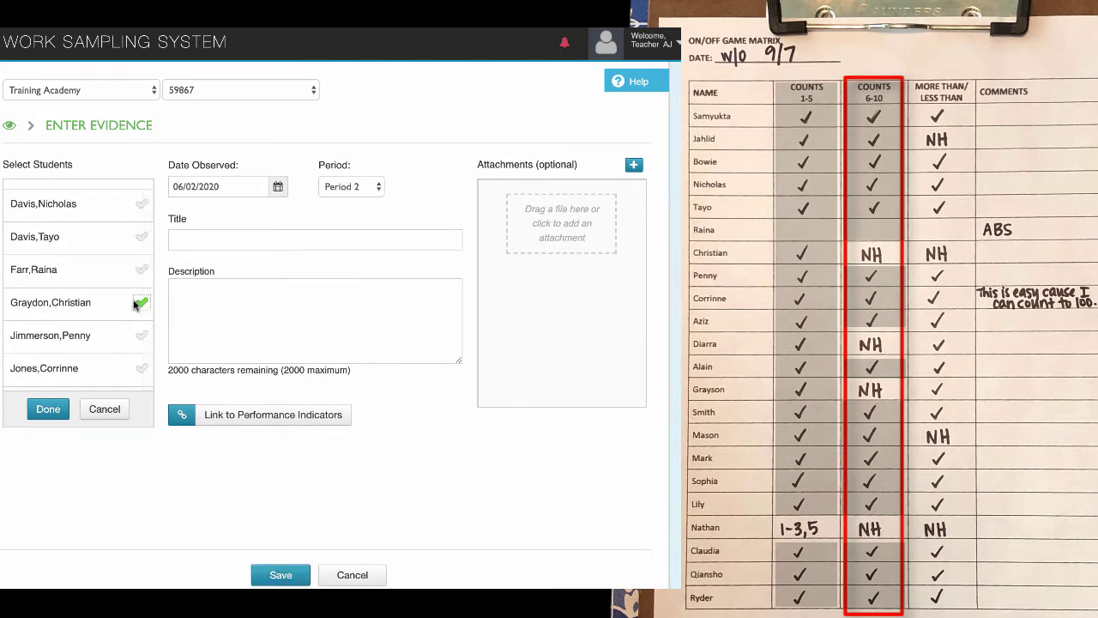
scroll(135, 305, down, 3)
scroll(135, 305, down, 2)
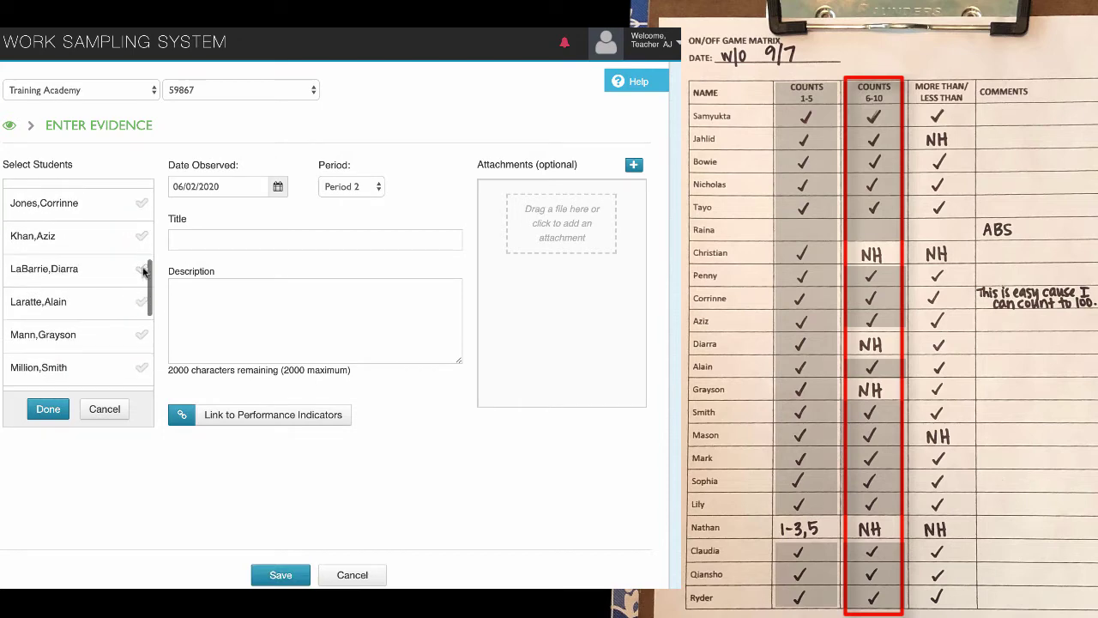
click(138, 271)
scroll(138, 273, down, 1)
click(140, 296)
scroll(114, 309, down, 1)
scroll(111, 309, down, 1)
scroll(109, 311, down, 1)
scroll(104, 312, down, 1)
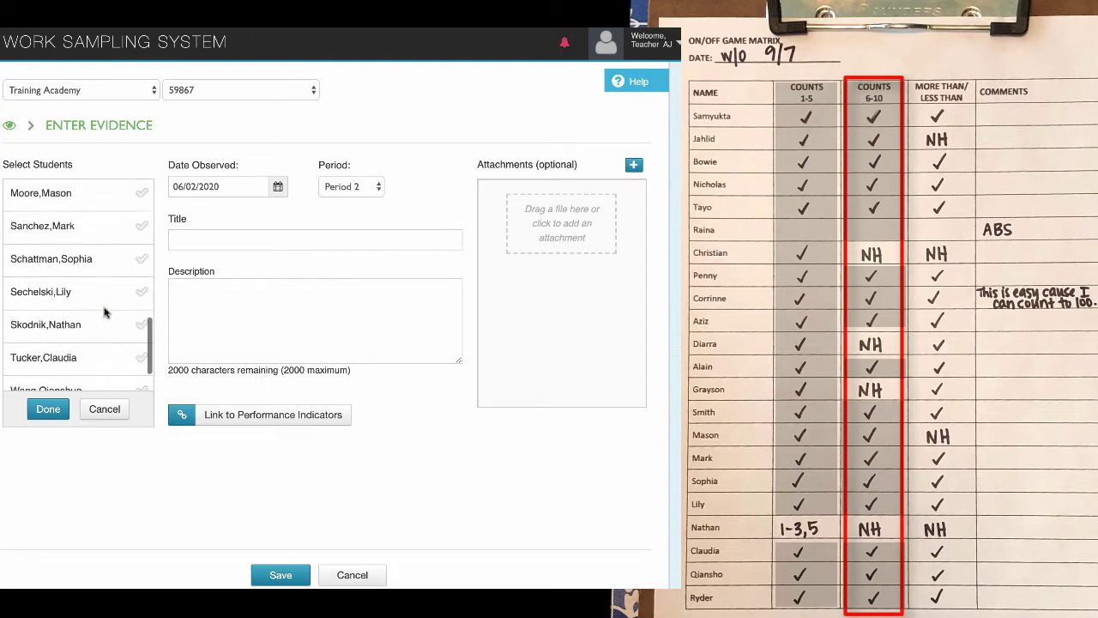
scroll(117, 287, up, 2)
scroll(116, 286, up, 3)
scroll(115, 286, up, 1)
scroll(114, 287, up, 1)
Step: Title the entry M with the description 'On/Off Game counts 6-10, needed help'
click(216, 241)
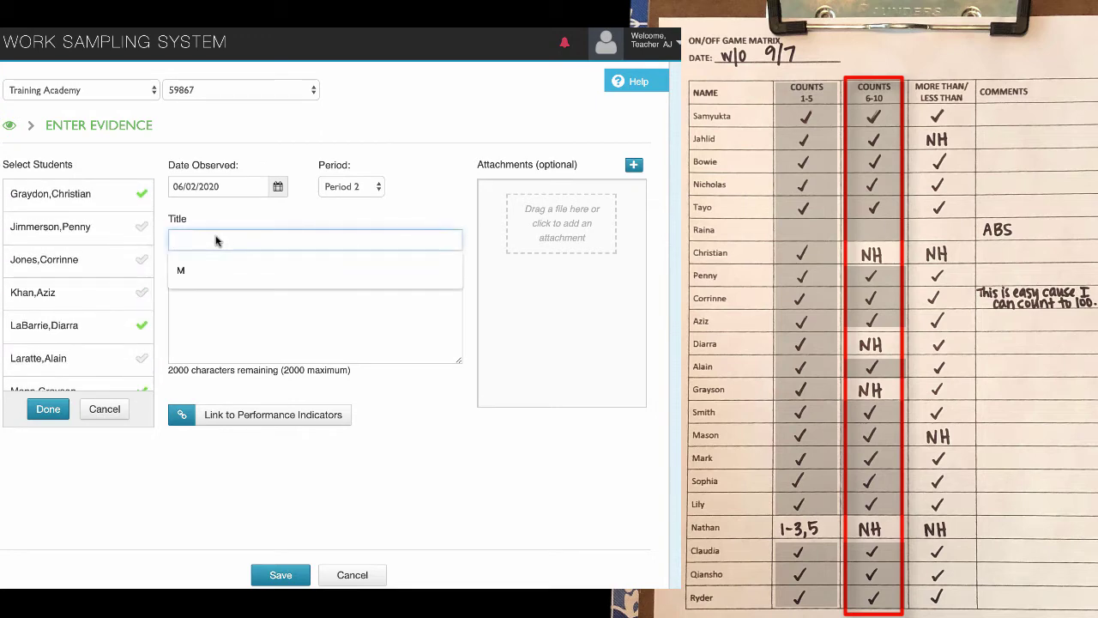
text(M)
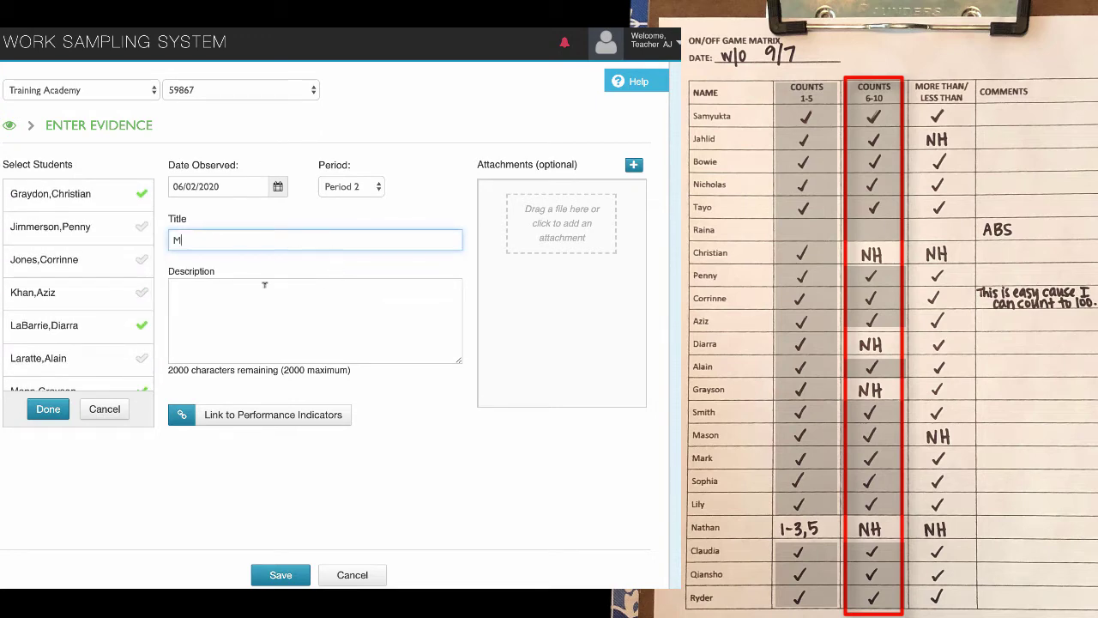
click(232, 291)
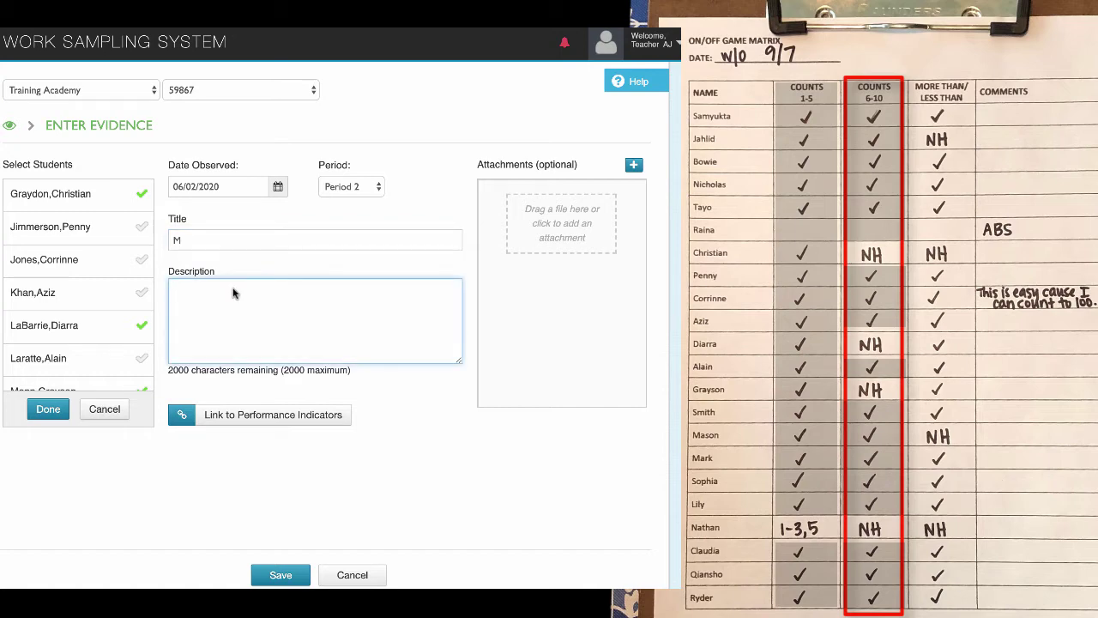
text(On/Off Game )
text(coun)
text(ts 6-10)
text(, nee)
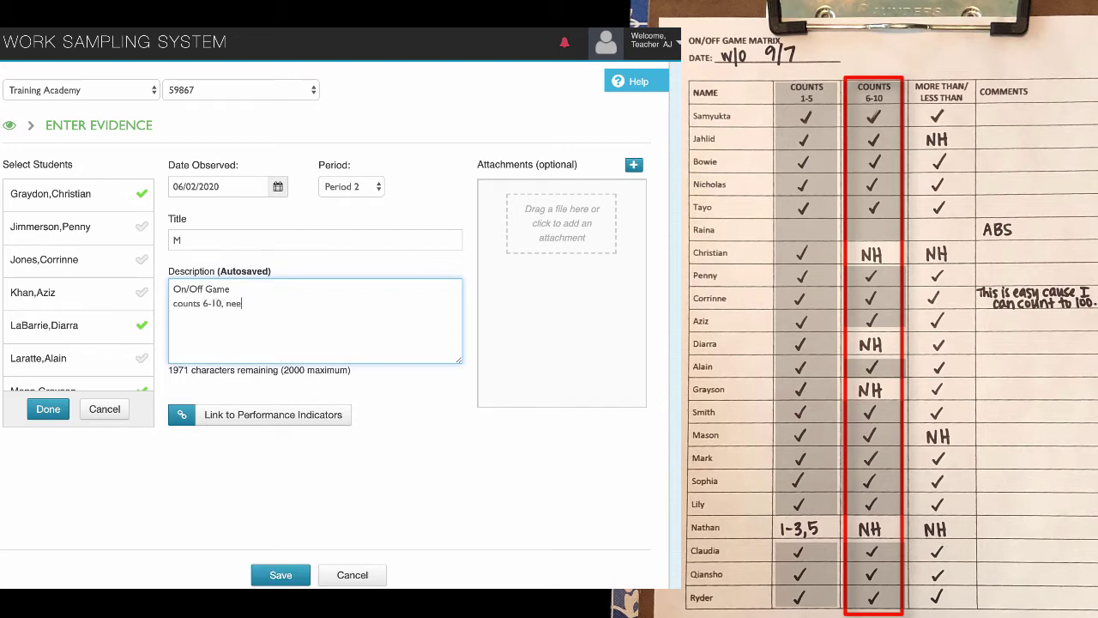
text(ded help)
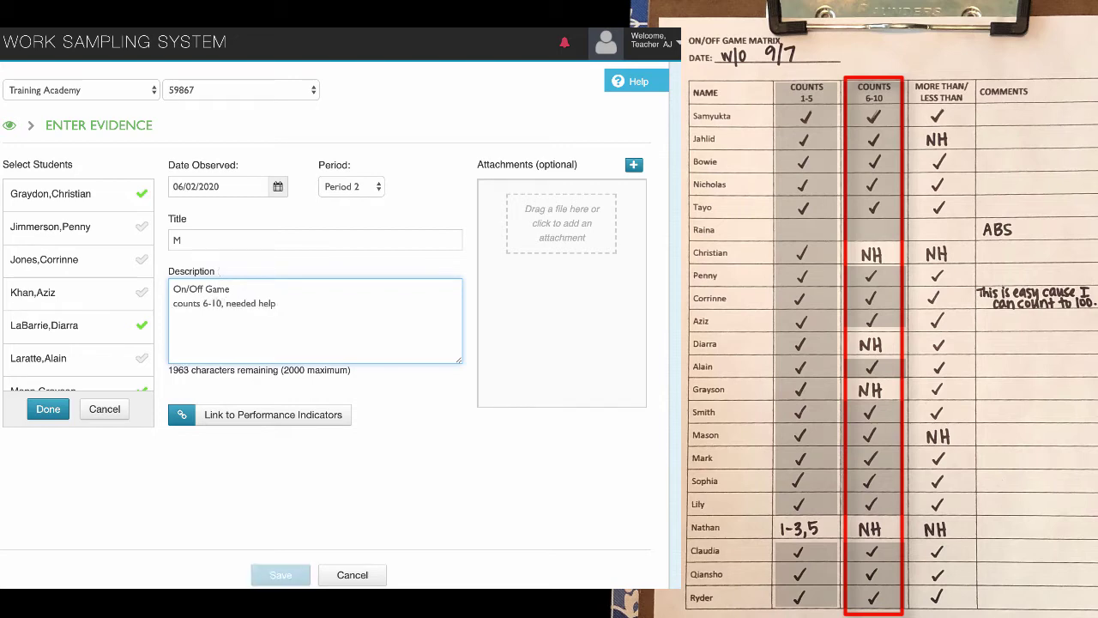
Step: Link the entry to Mathematical Thinking's 'Counts with understanding' and save it
click(202, 415)
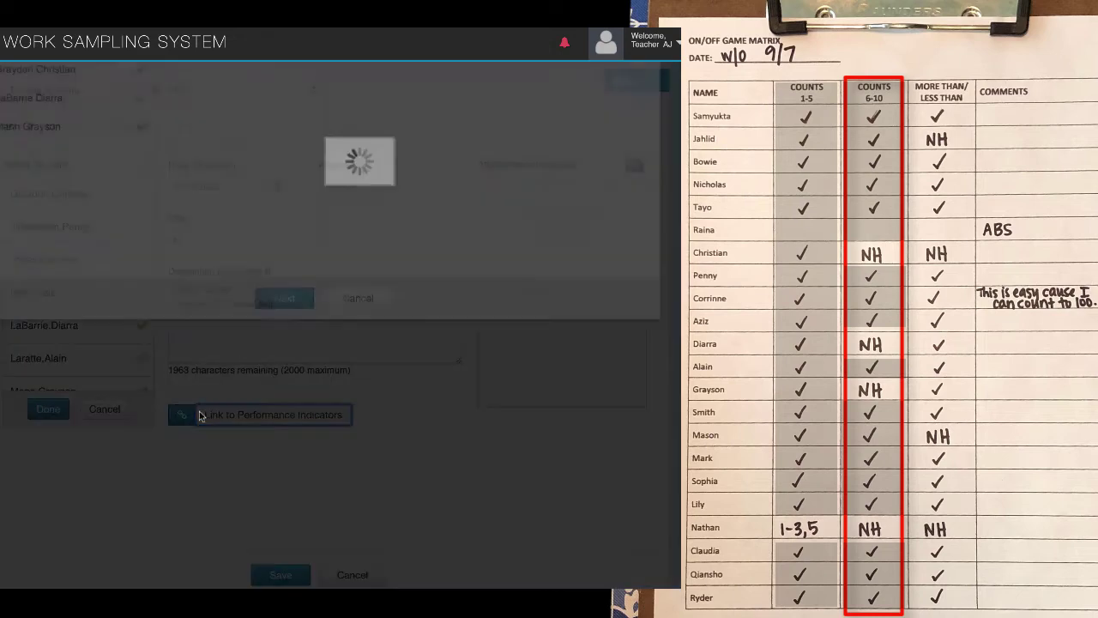
click(225, 233)
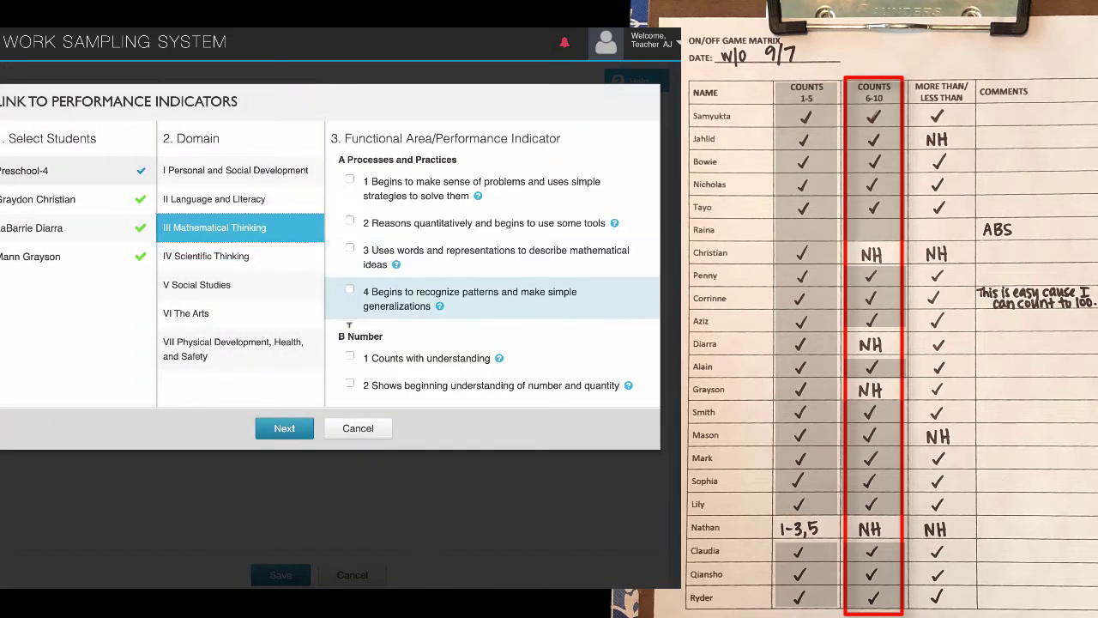
click(350, 358)
scroll(351, 360, down, 1)
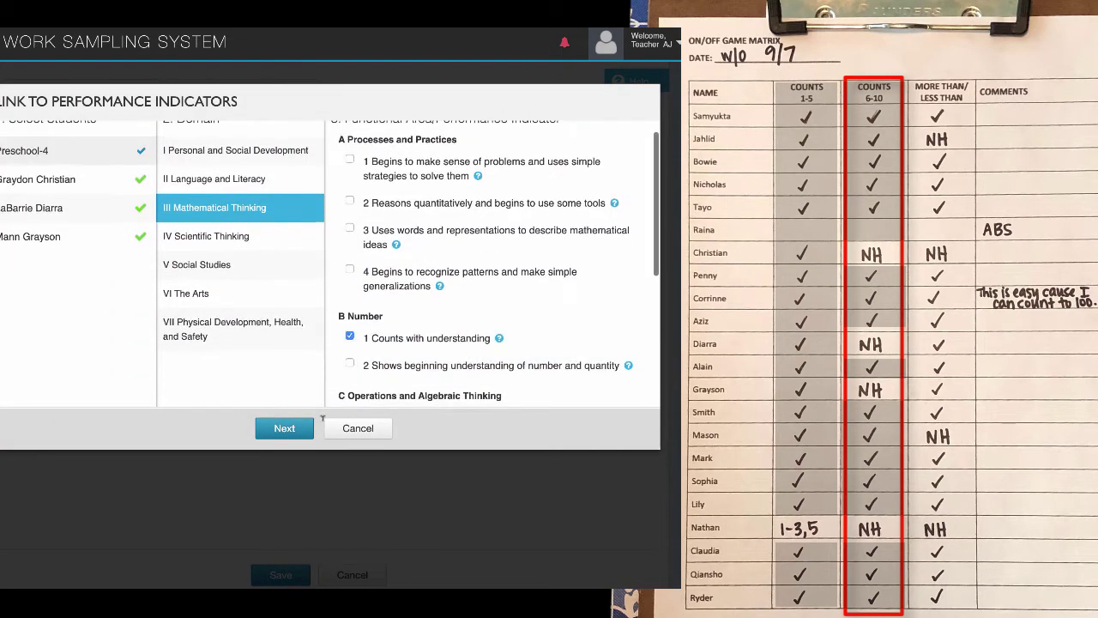
click(278, 432)
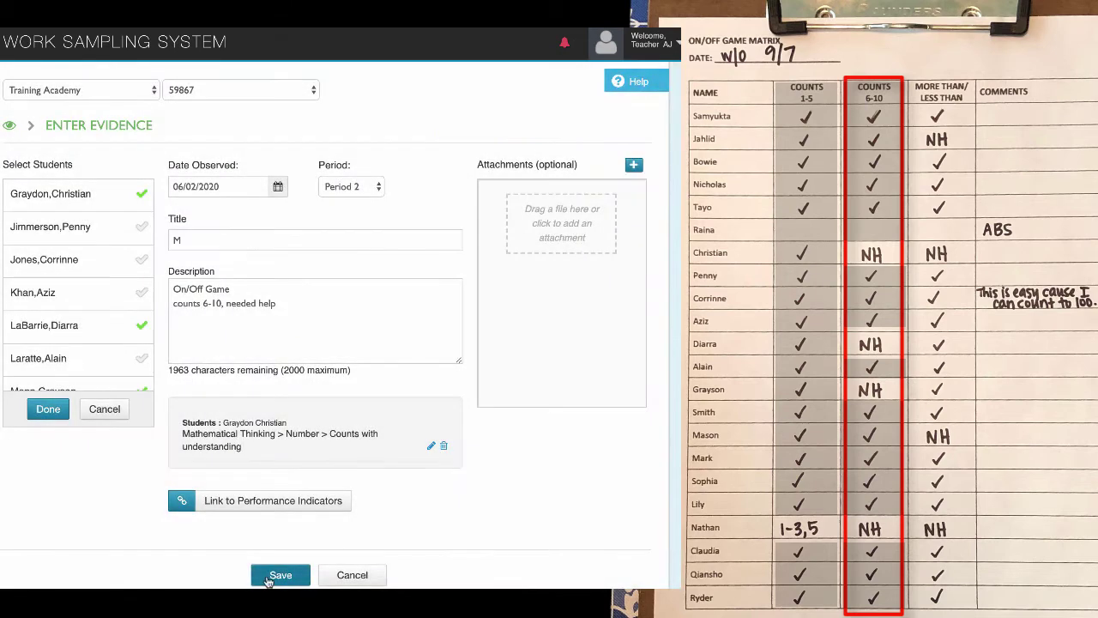
click(267, 578)
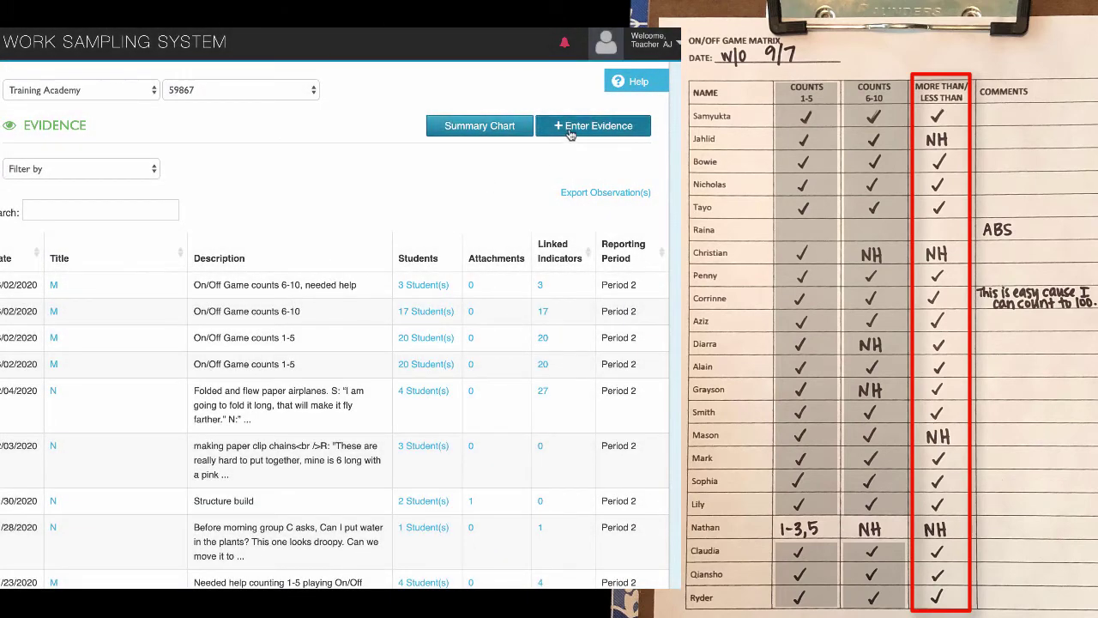
Step: Start a new entry for all students except the absent one and four who needed help
click(570, 135)
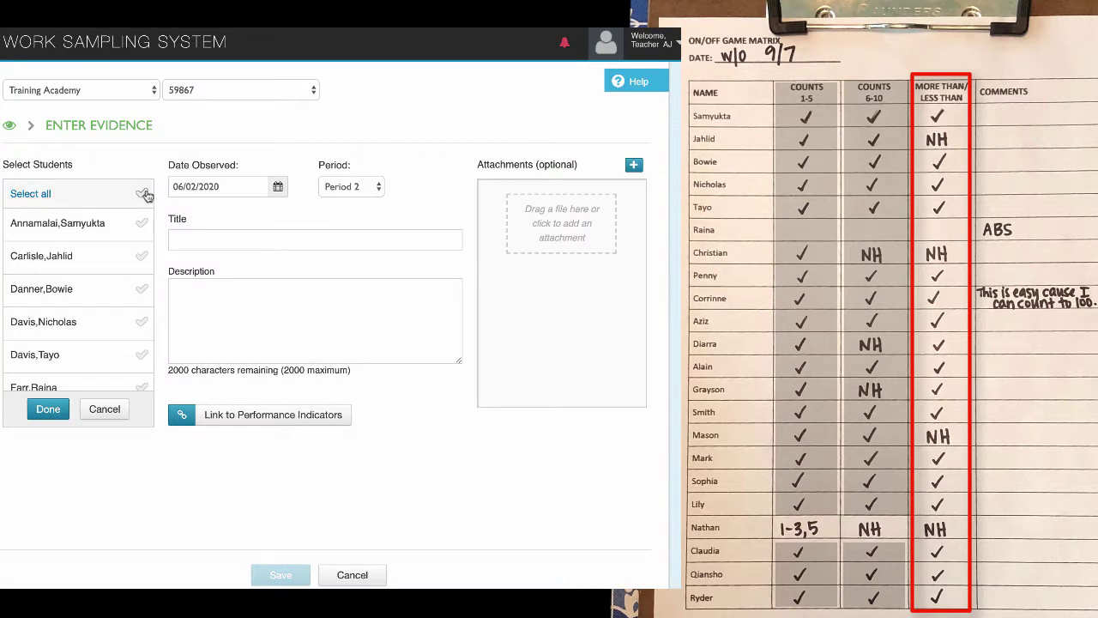
click(142, 196)
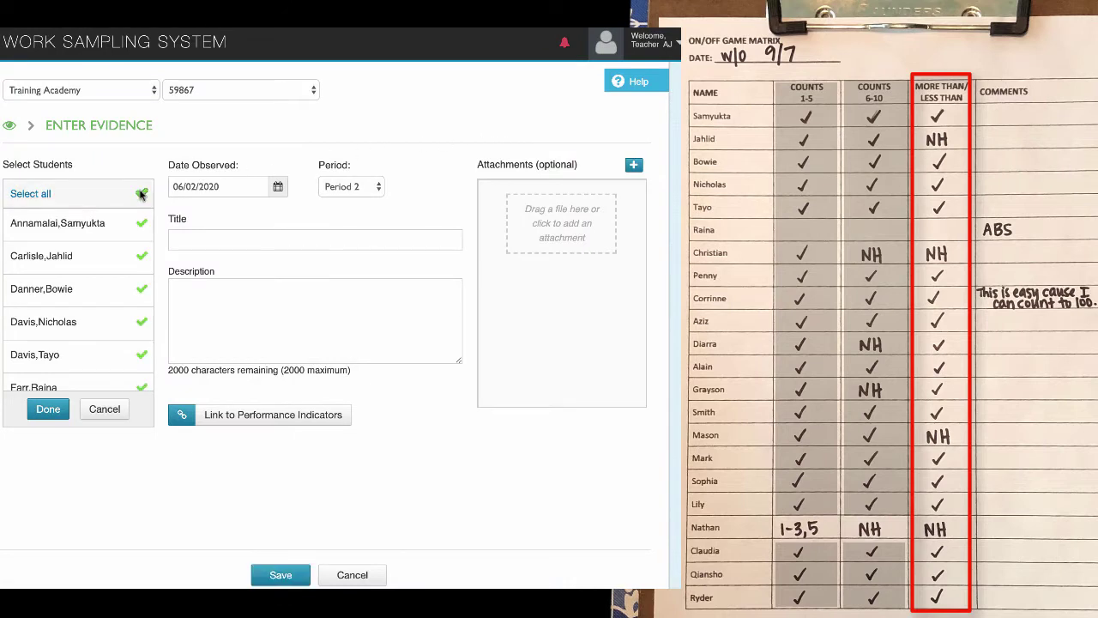
click(141, 257)
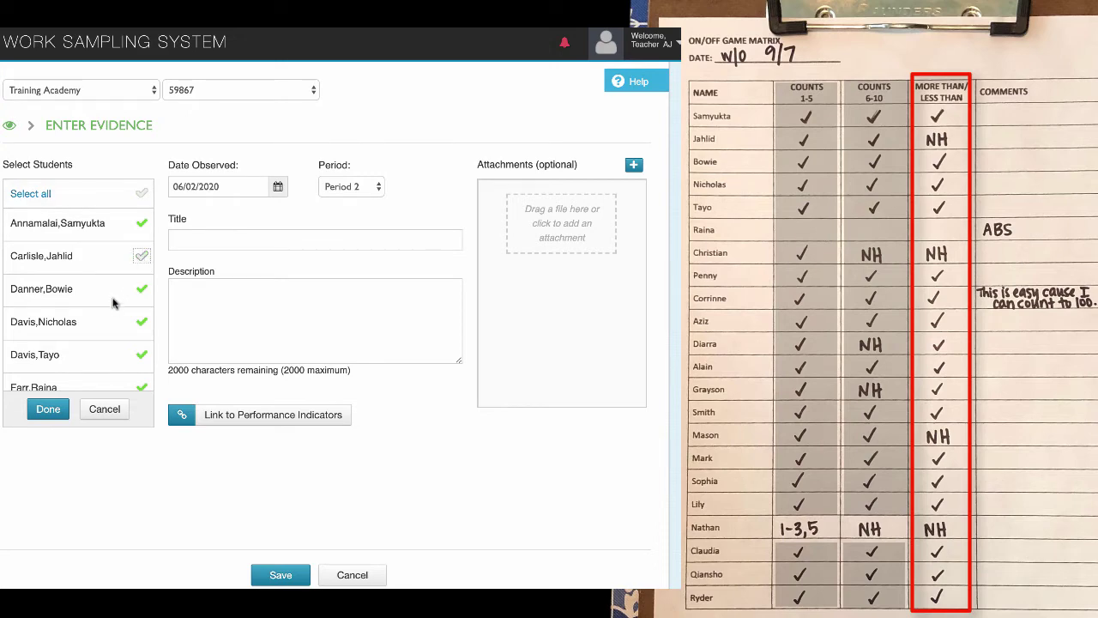
scroll(125, 327, down, 2)
click(141, 321)
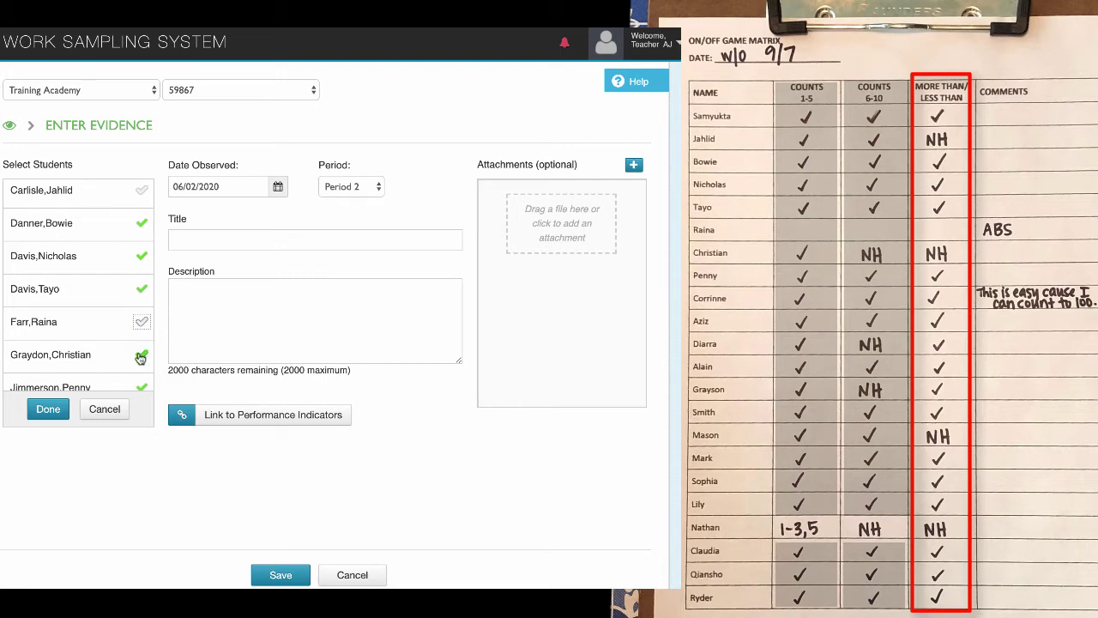
click(141, 354)
scroll(127, 364, down, 1)
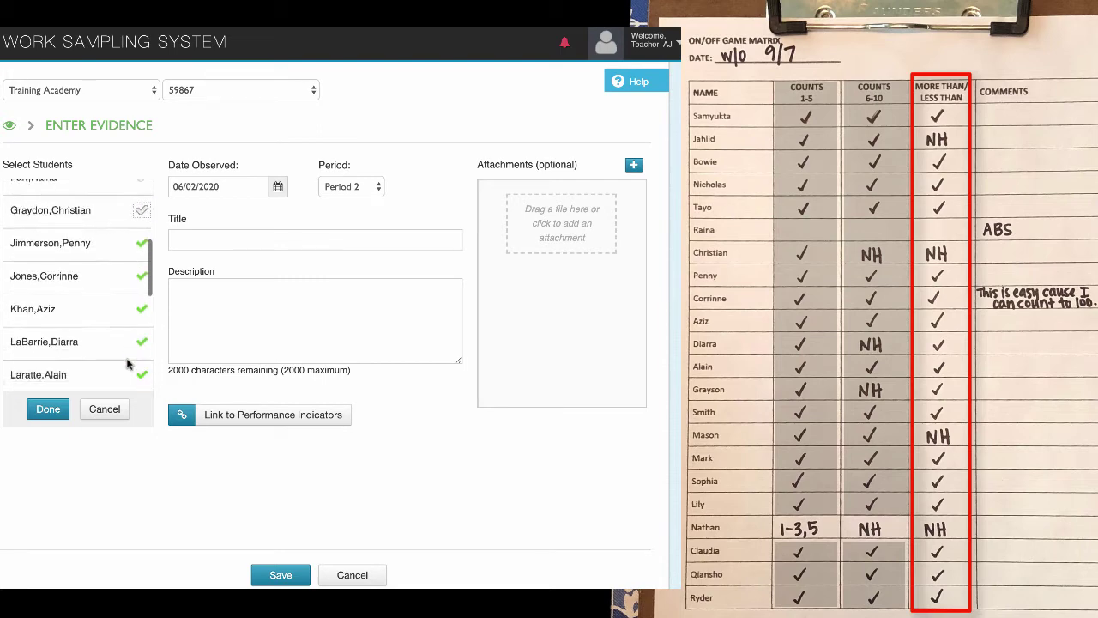
scroll(127, 364, down, 2)
scroll(129, 351, down, 2)
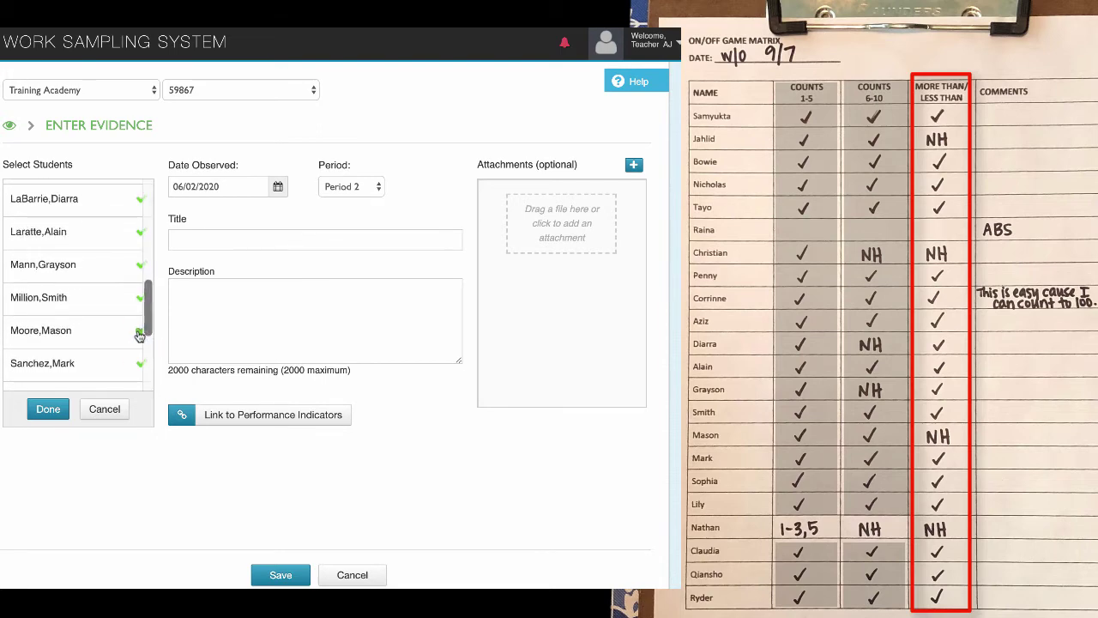
click(138, 335)
scroll(112, 333, down, 1)
scroll(111, 333, down, 2)
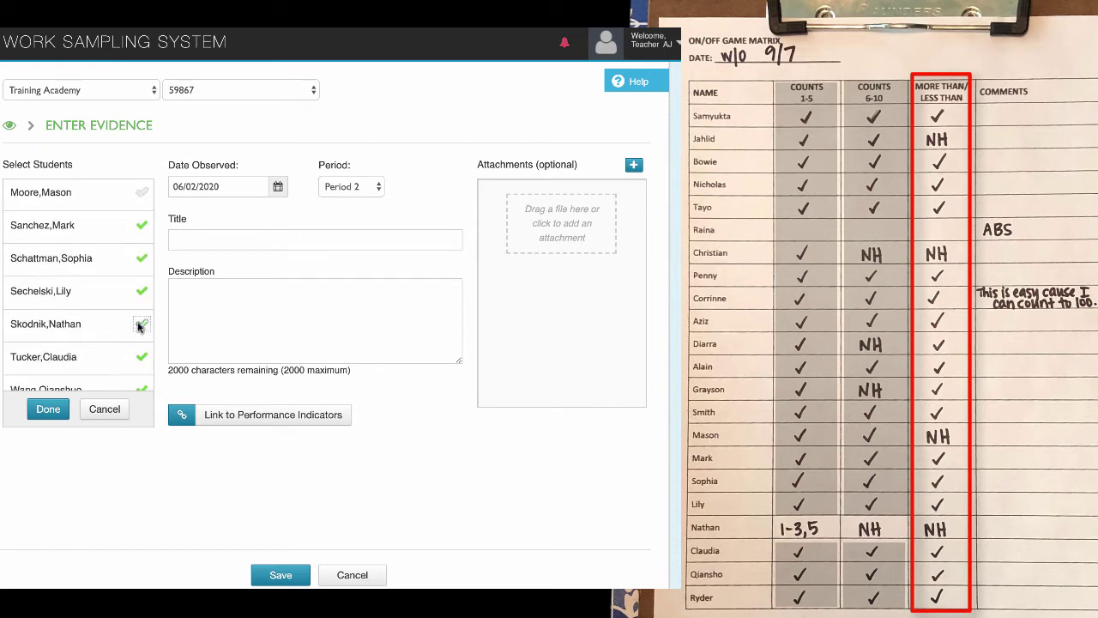
click(138, 327)
Step: Title the entry M with the description 'On/Off Game determined more than/less than'
click(188, 242)
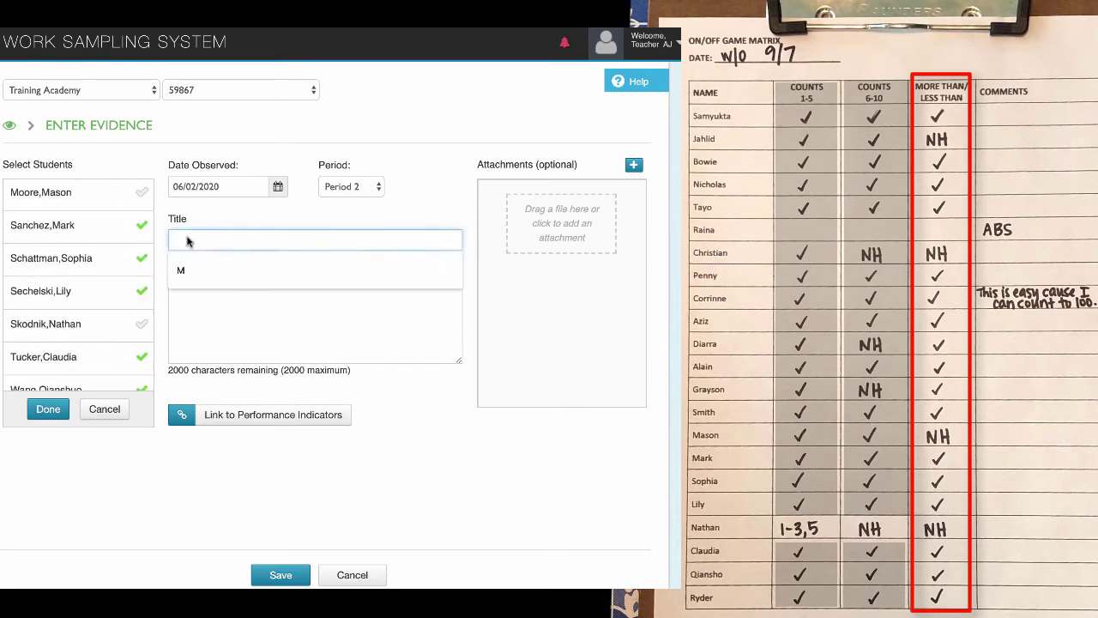
text(M)
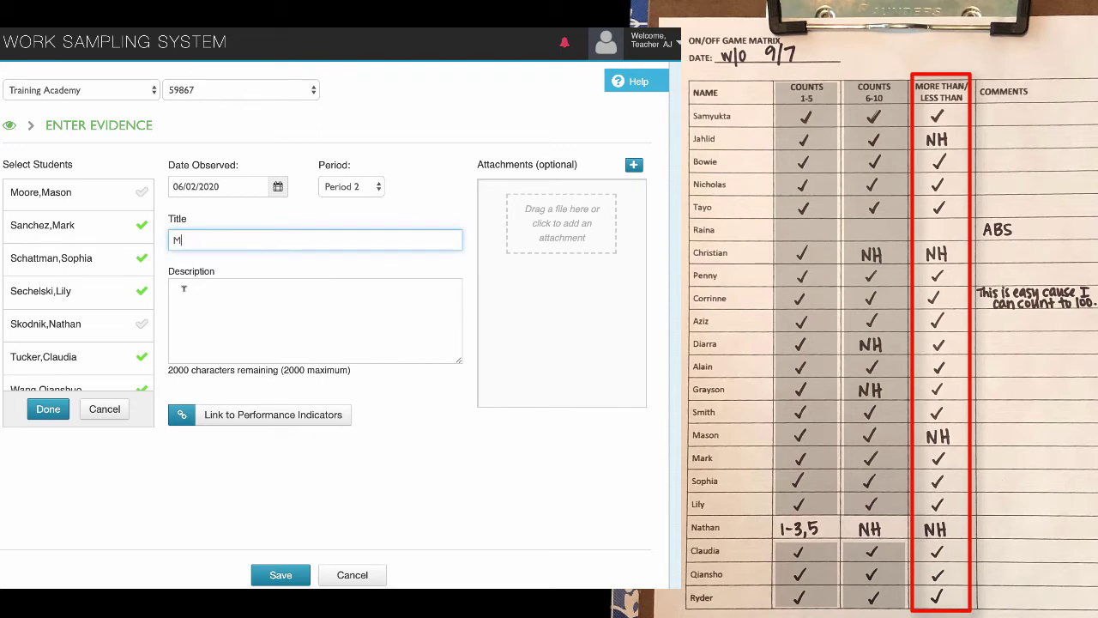
click(183, 292)
text(On/Off Game determ)
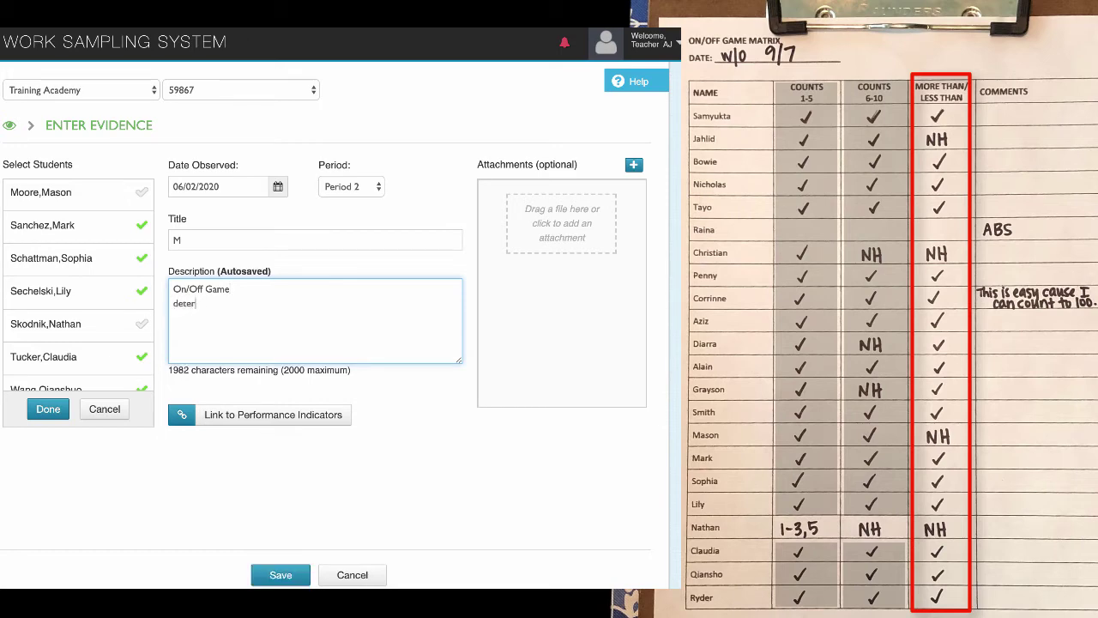
text(ined more than/less than)
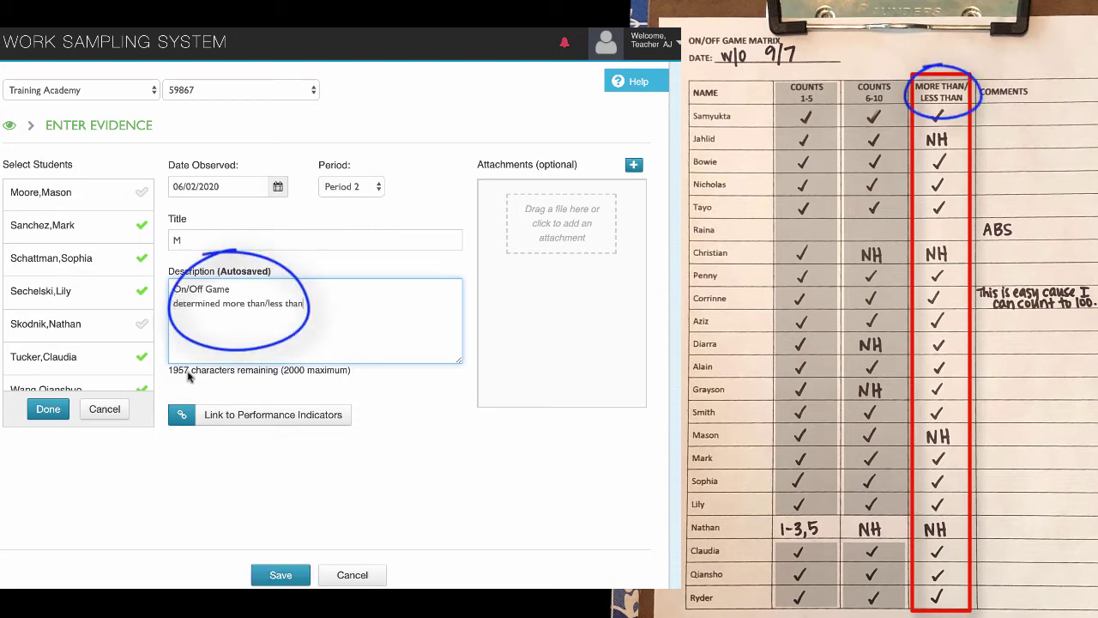
Step: Link the entry to the Mathematical Thinking number-and-quantity understanding indicator and save it
click(191, 410)
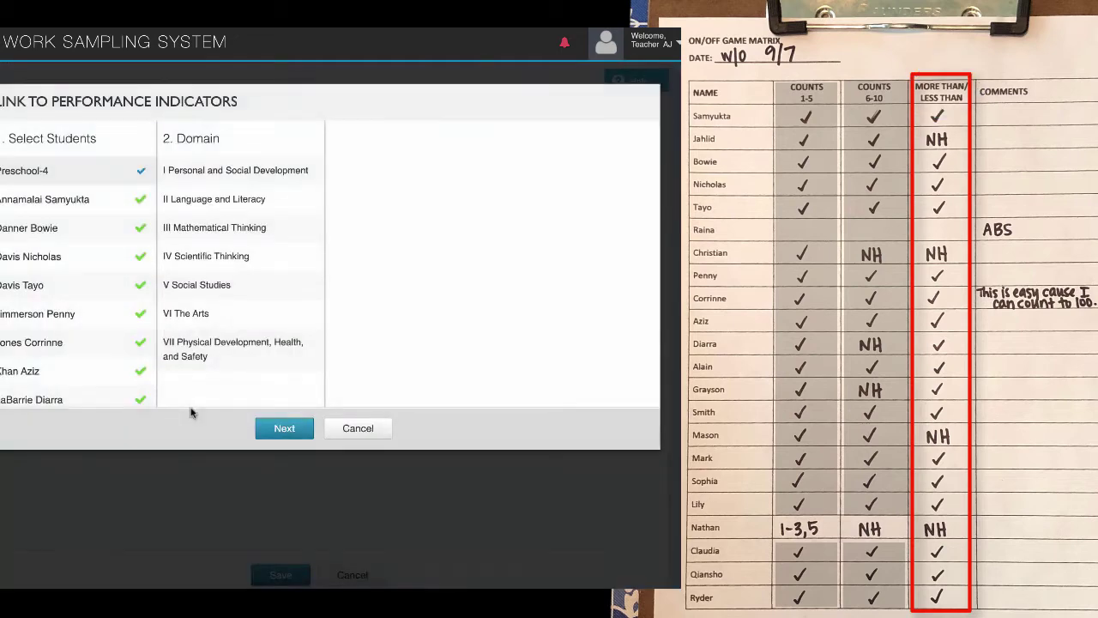
click(221, 230)
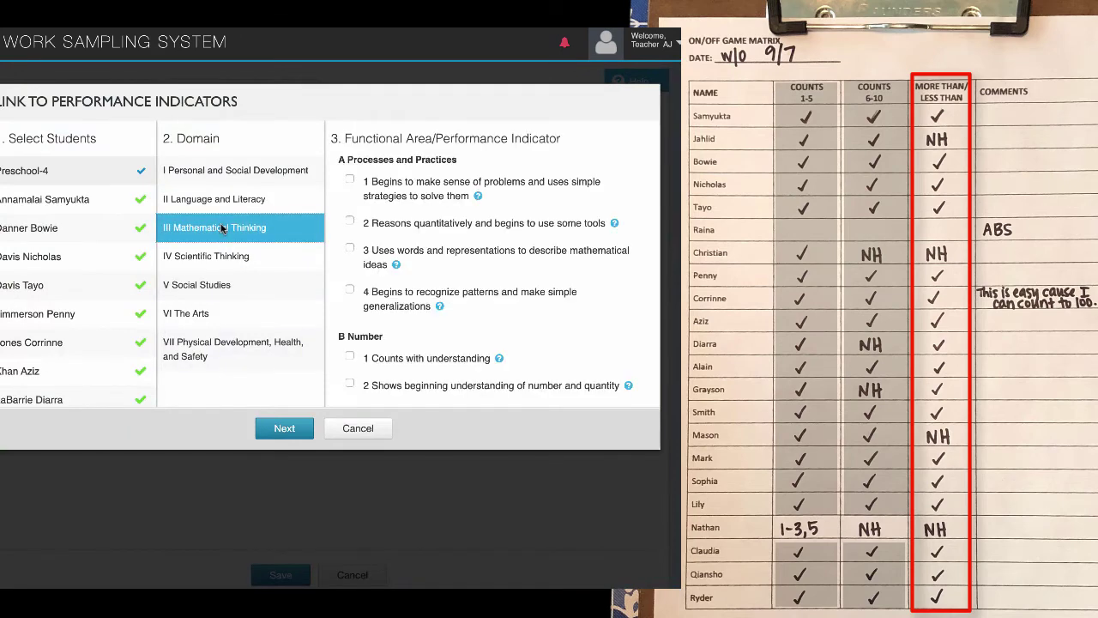
click(349, 386)
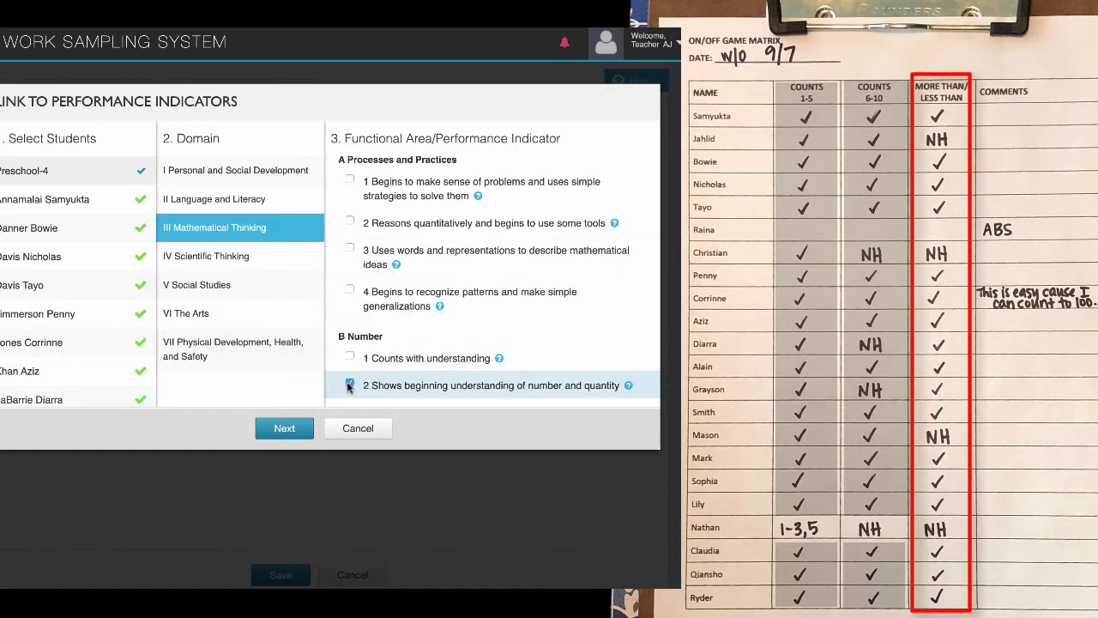
click(273, 432)
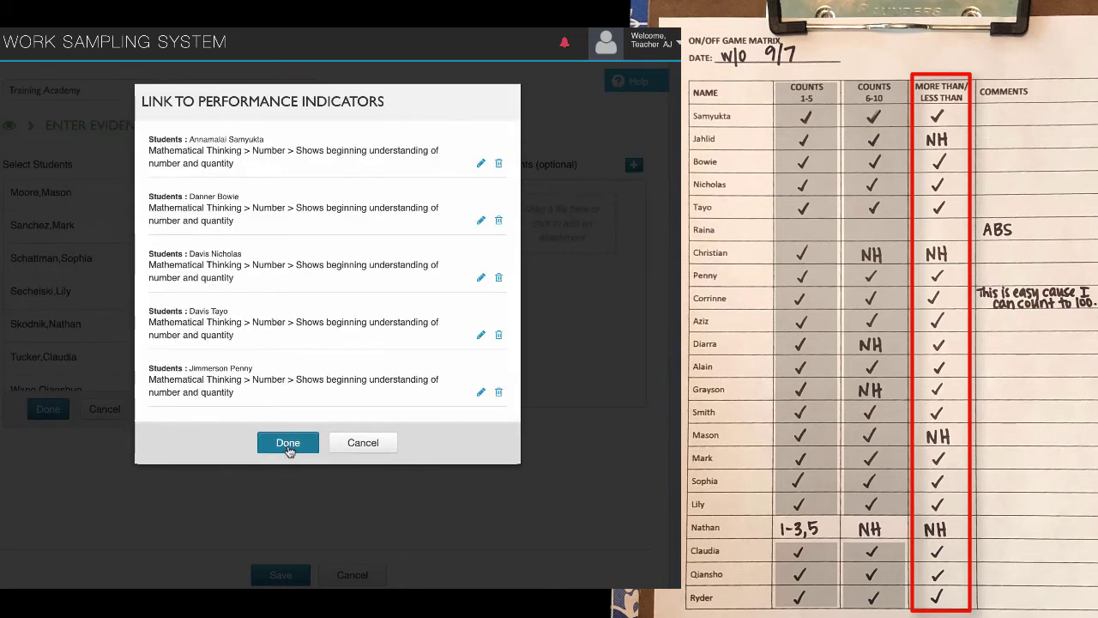
click(289, 444)
click(280, 575)
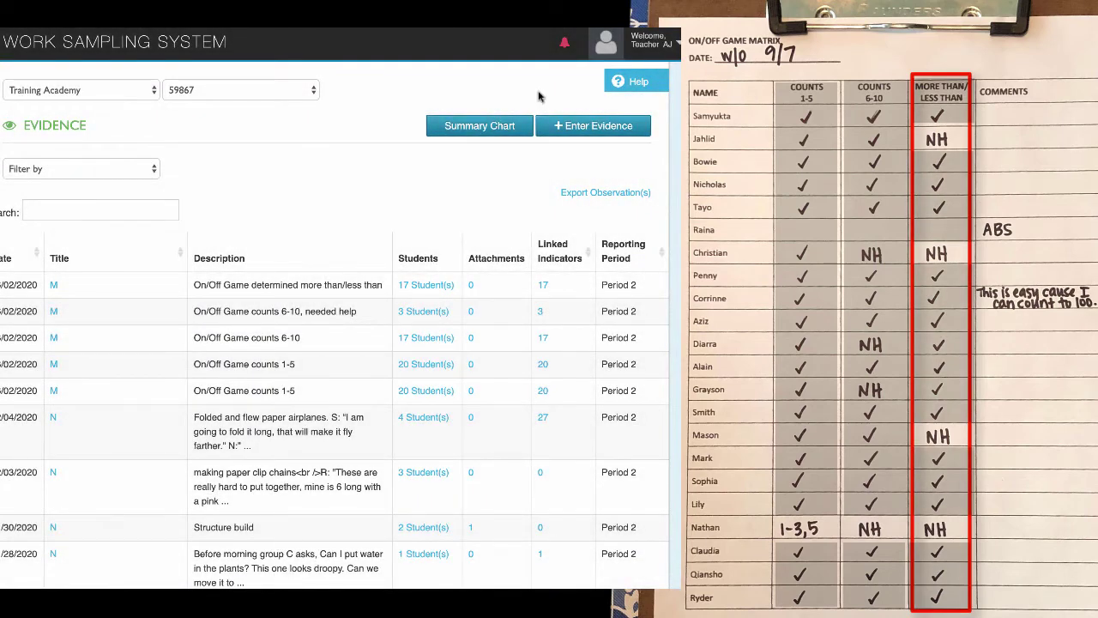
Step: Start a new evidence entry with the three students who needed help
click(579, 133)
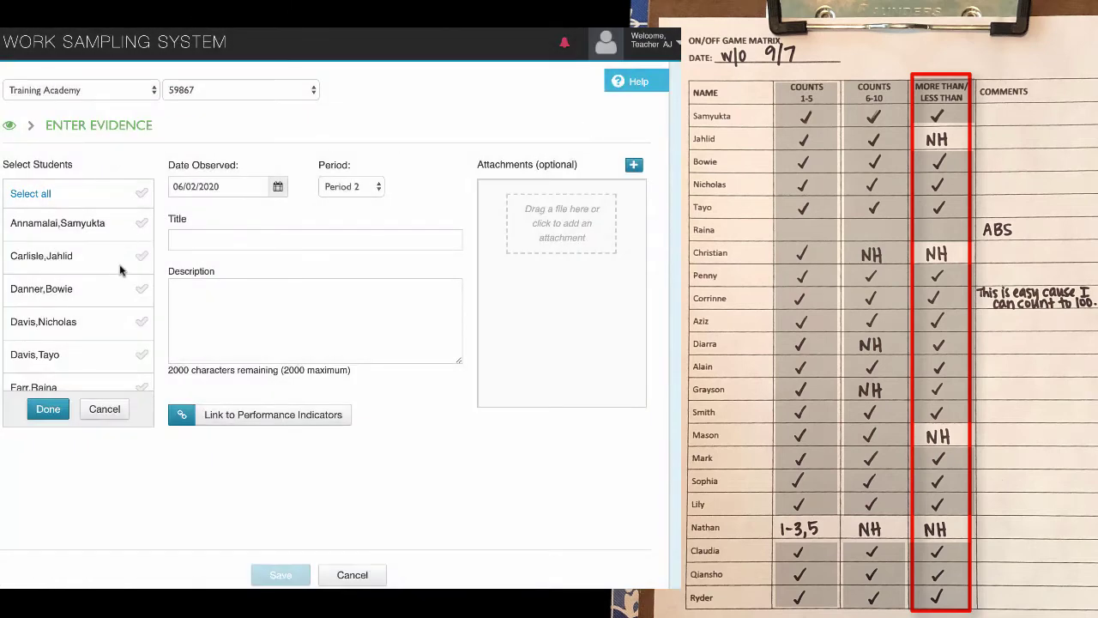
click(140, 259)
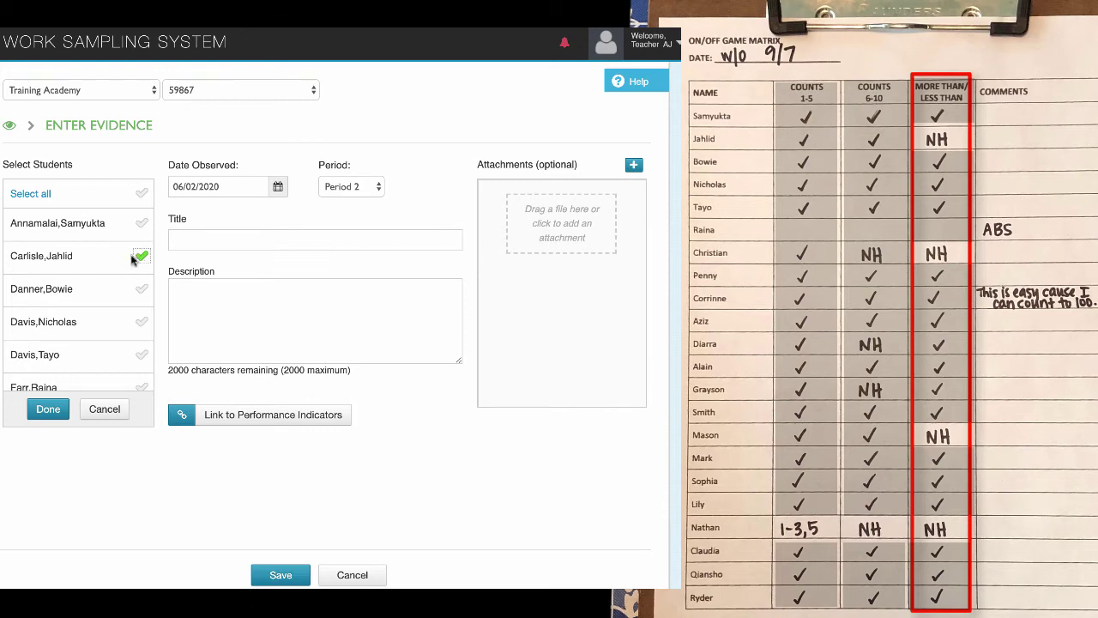
scroll(119, 264, down, 2)
scroll(118, 264, down, 2)
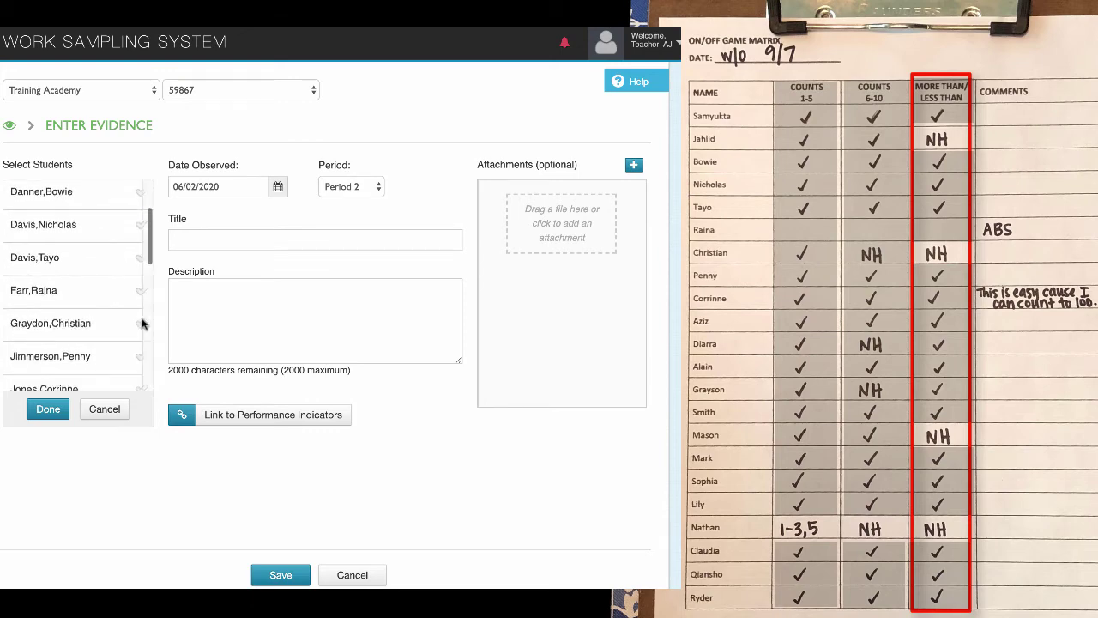
click(141, 324)
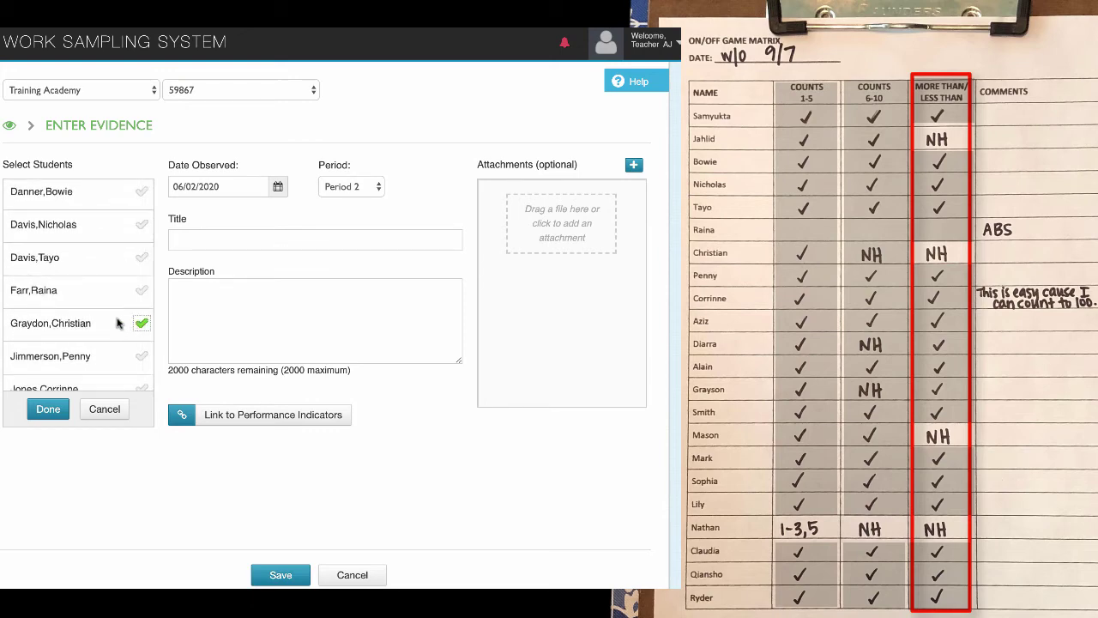
scroll(118, 323, down, 1)
scroll(118, 322, down, 2)
scroll(118, 322, down, 1)
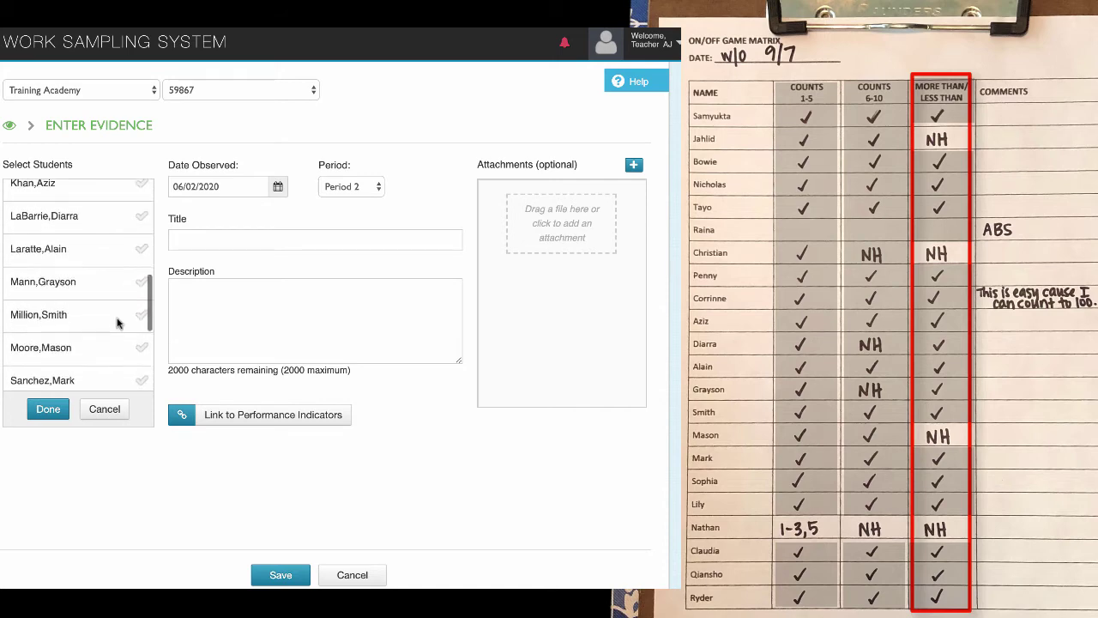
scroll(119, 322, down, 1)
click(142, 275)
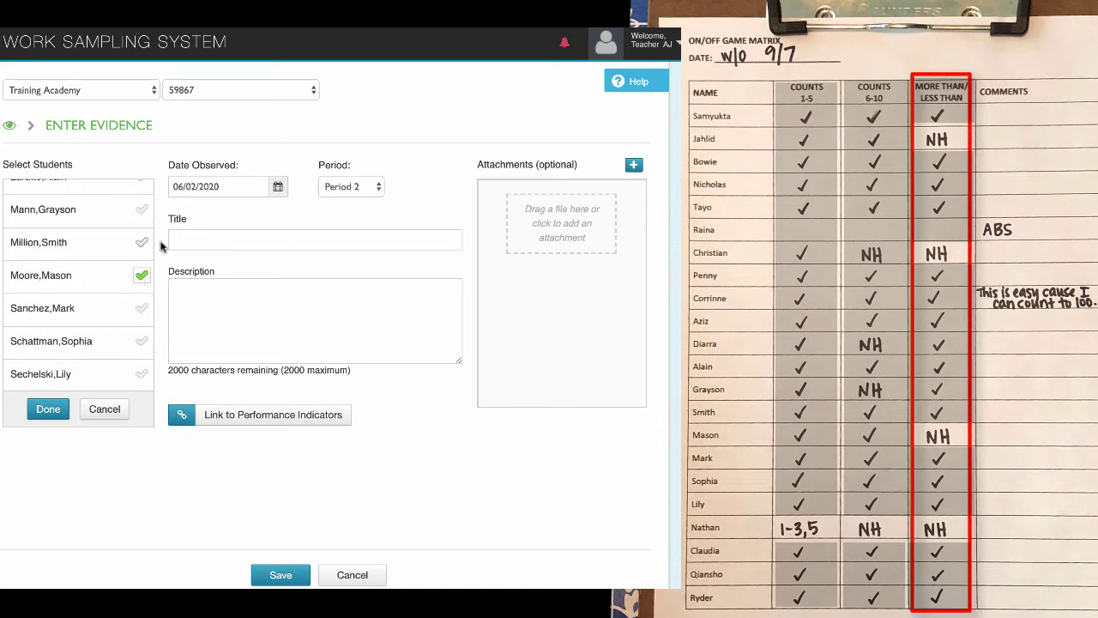
Step: Title the entry M with the description 'On/Off Game needed help determining more than/less than'
click(192, 241)
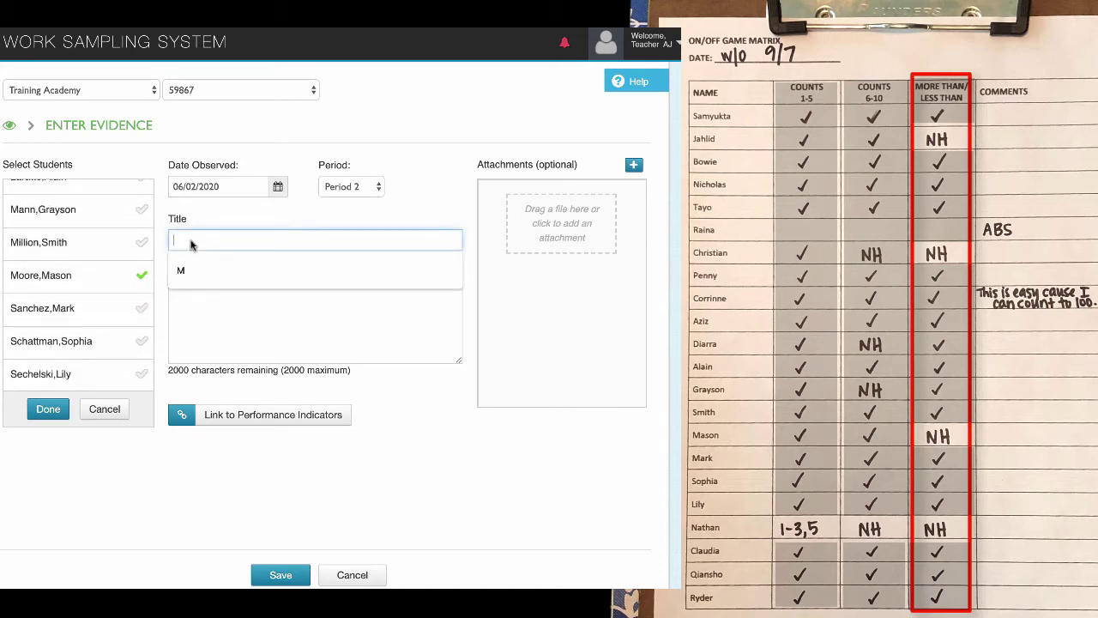
text(M)
click(195, 290)
text(On/Off Game)
key(Return)
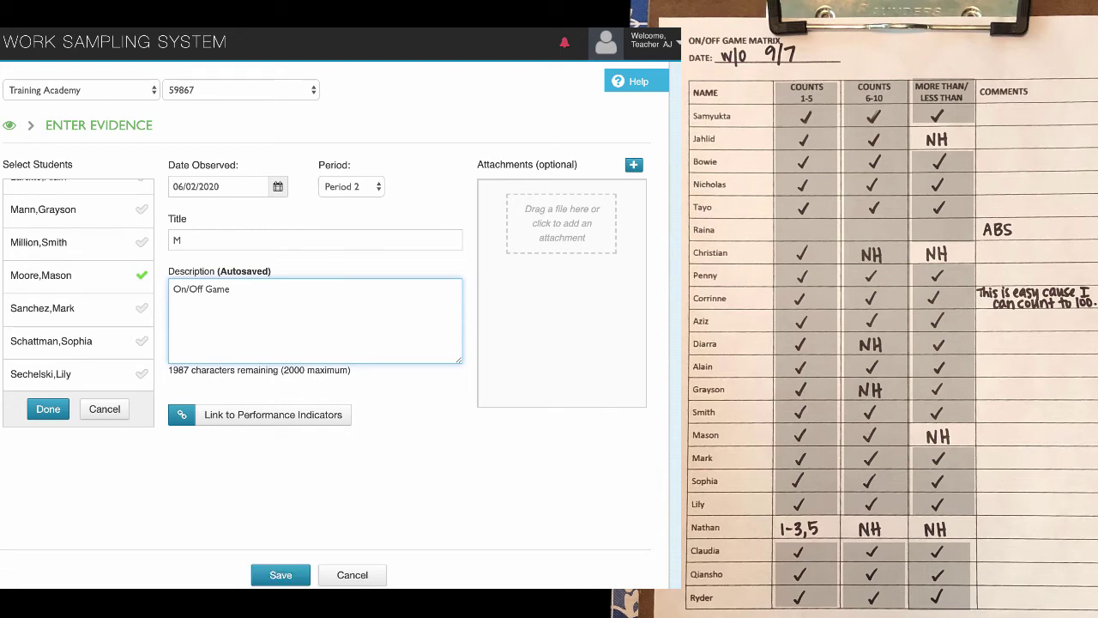
text(d)
text(needed)
text( determin)
text(ing more than/less than)
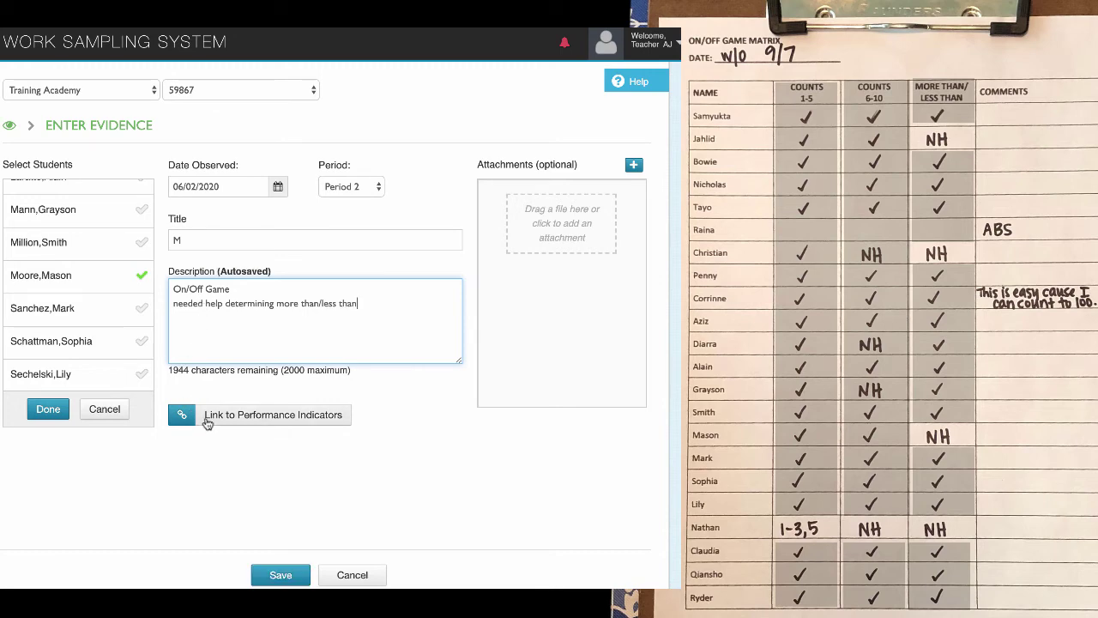
Step: Link the entry to the Mathematical Thinking number-and-quantity understanding indicator and save it
click(205, 417)
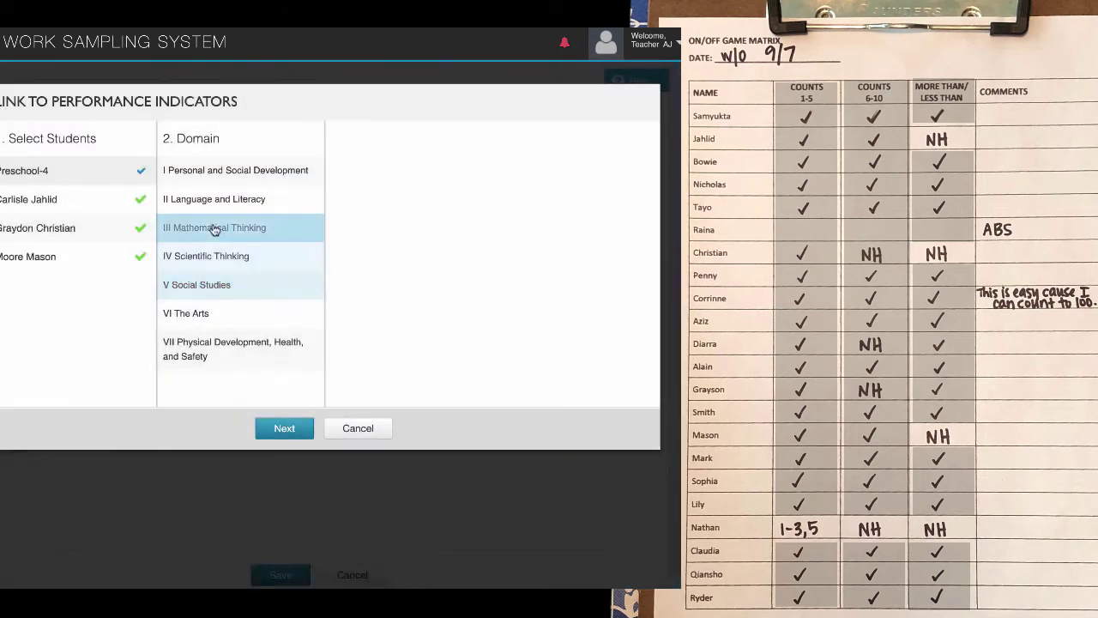
click(214, 226)
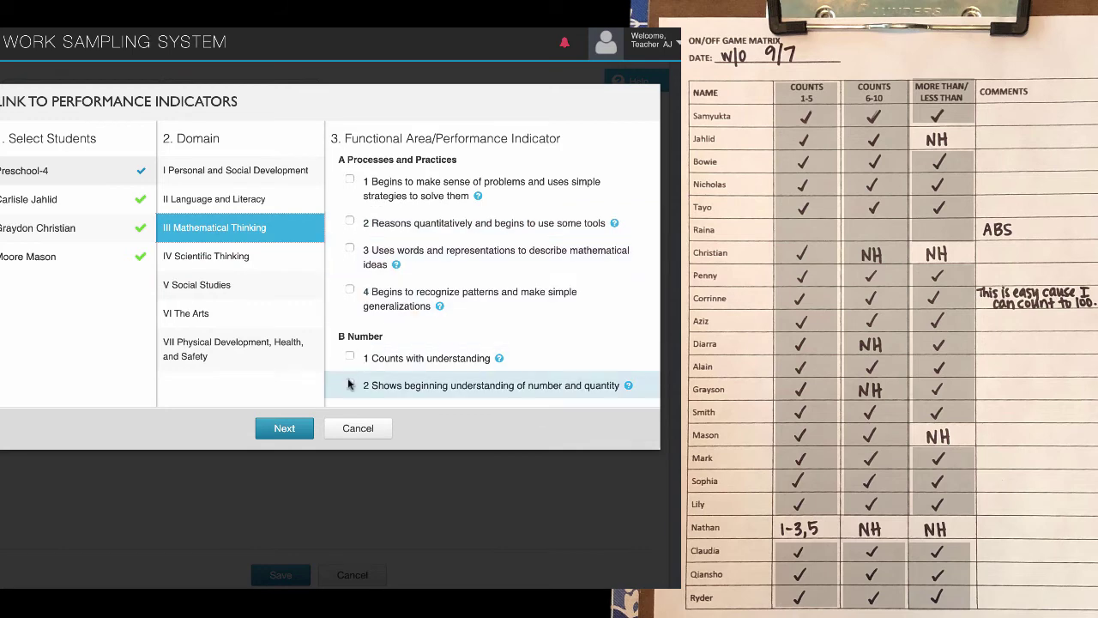
click(349, 383)
click(284, 428)
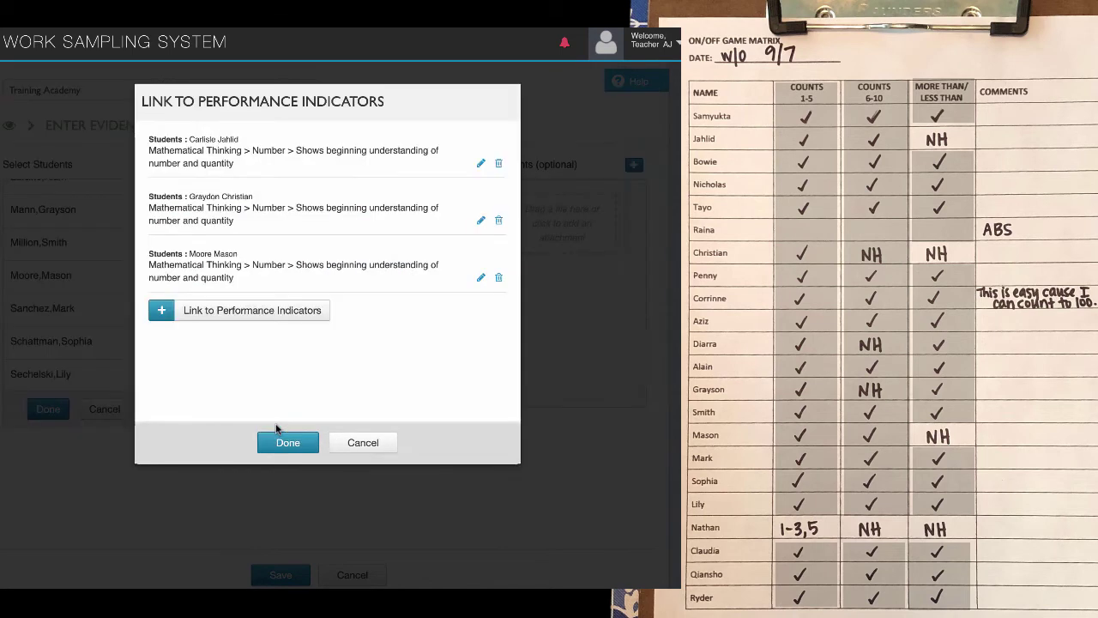
click(281, 440)
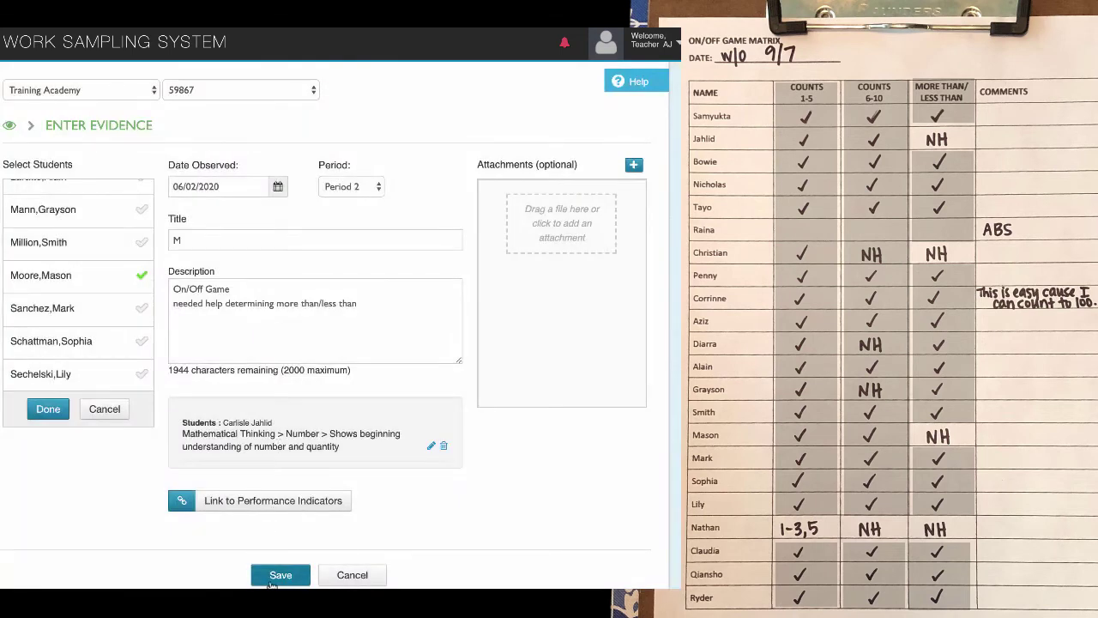
click(273, 578)
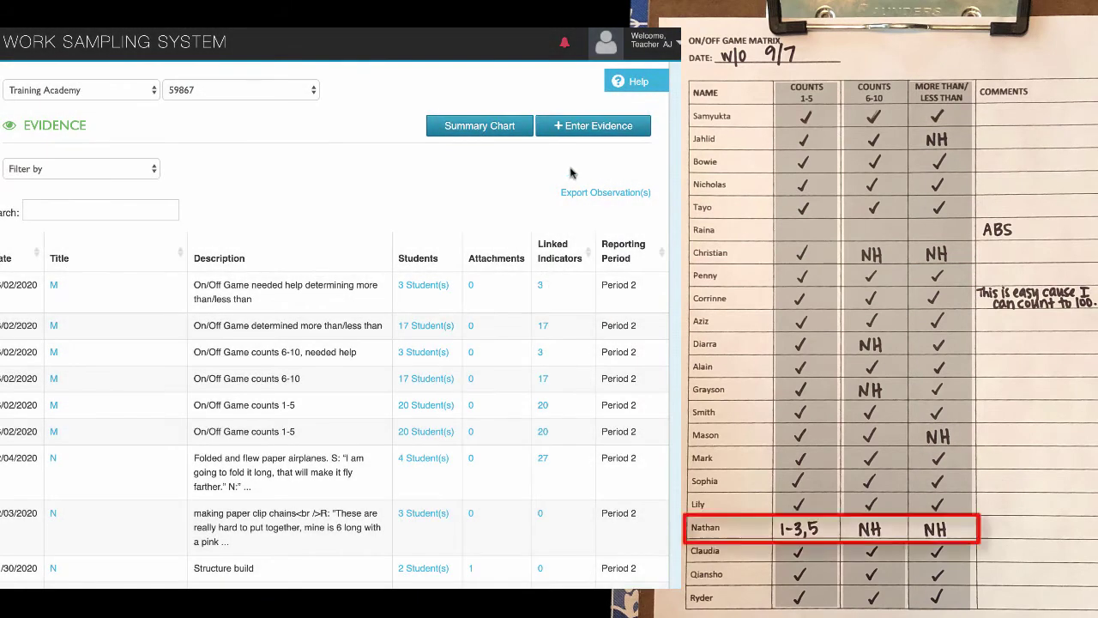
Step: Start a new evidence entry for only the individual student
click(585, 126)
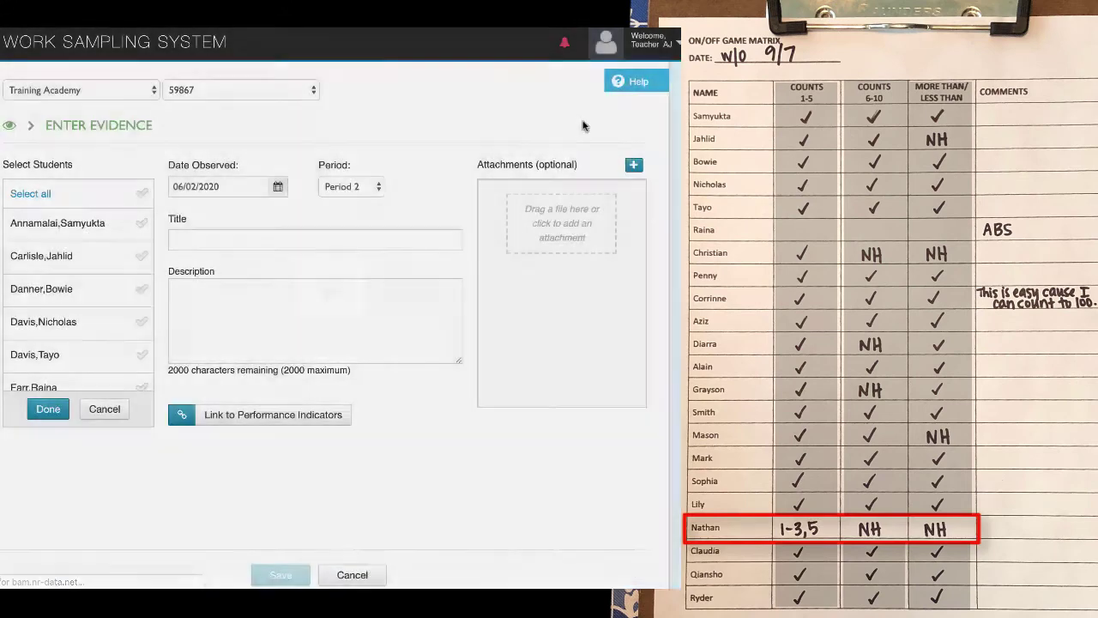
scroll(107, 306, down, 1)
scroll(107, 306, down, 5)
scroll(107, 306, down, 3)
scroll(107, 306, down, 2)
scroll(106, 306, down, 3)
scroll(107, 306, down, 1)
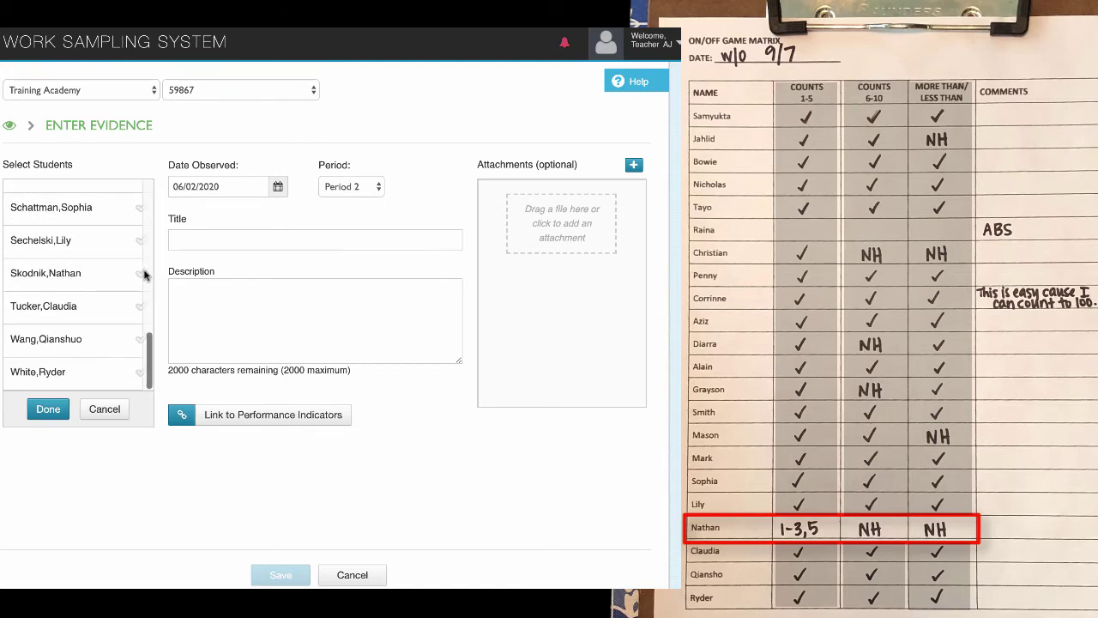
scroll(104, 300, up, 5)
scroll(101, 295, down, 3)
scroll(102, 294, down, 2)
click(139, 273)
Step: Title the entry 'N' and describe it as 'On/Off Game', noting counts 2, 3, 5 and needed help
click(212, 239)
text(N)
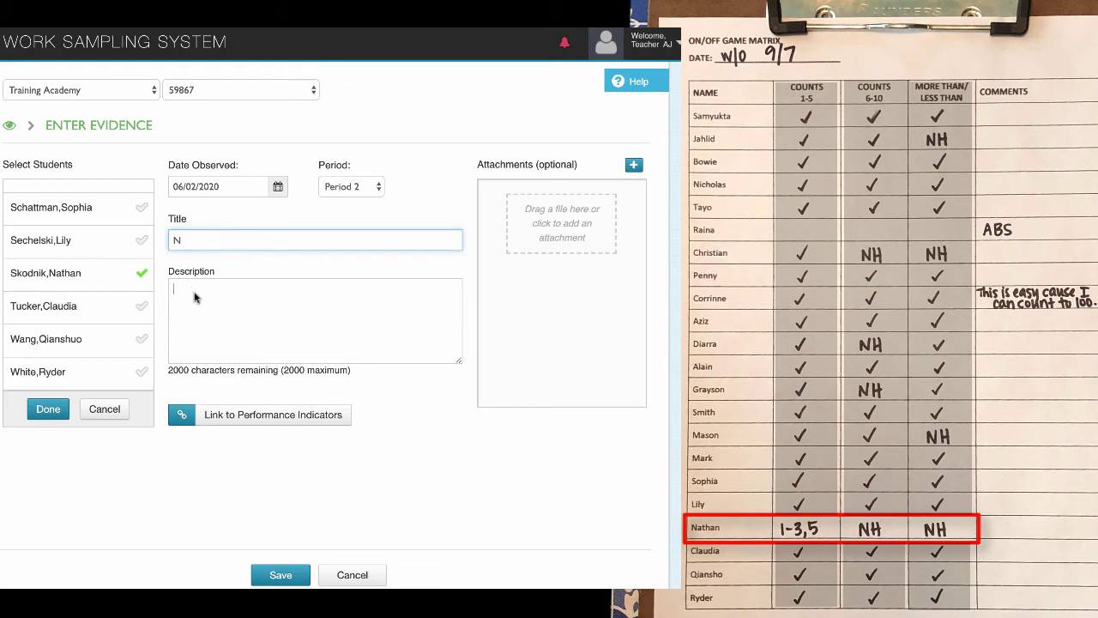
click(195, 295)
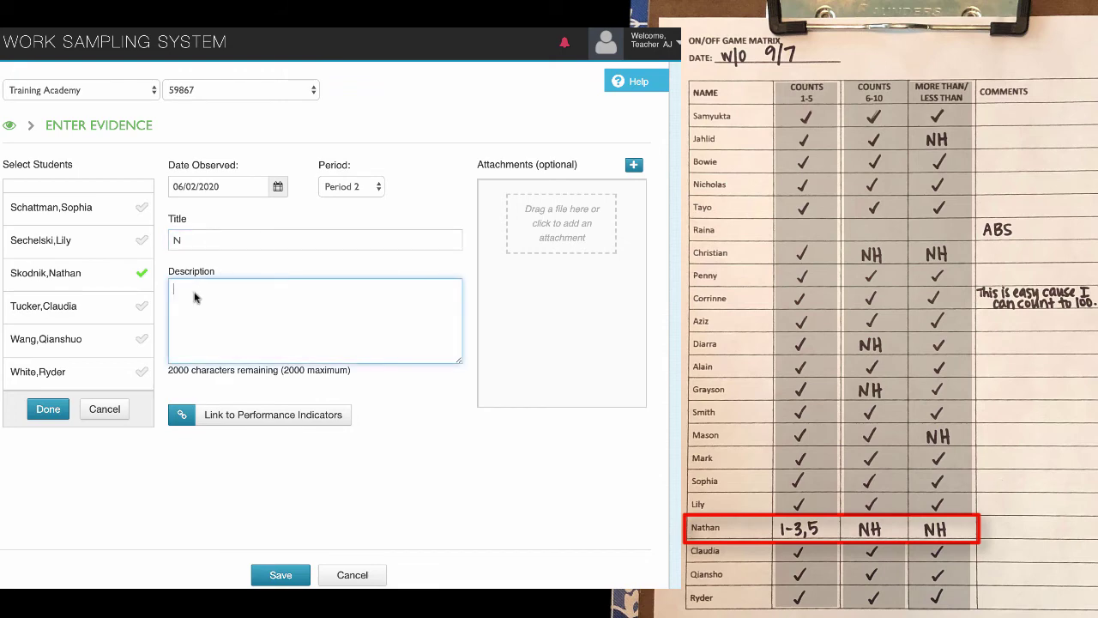
text(On/Off Game)
key(Return)
text(counted 1,)
text( 2,)
text(3, 5)
text(neede)
text( ad)
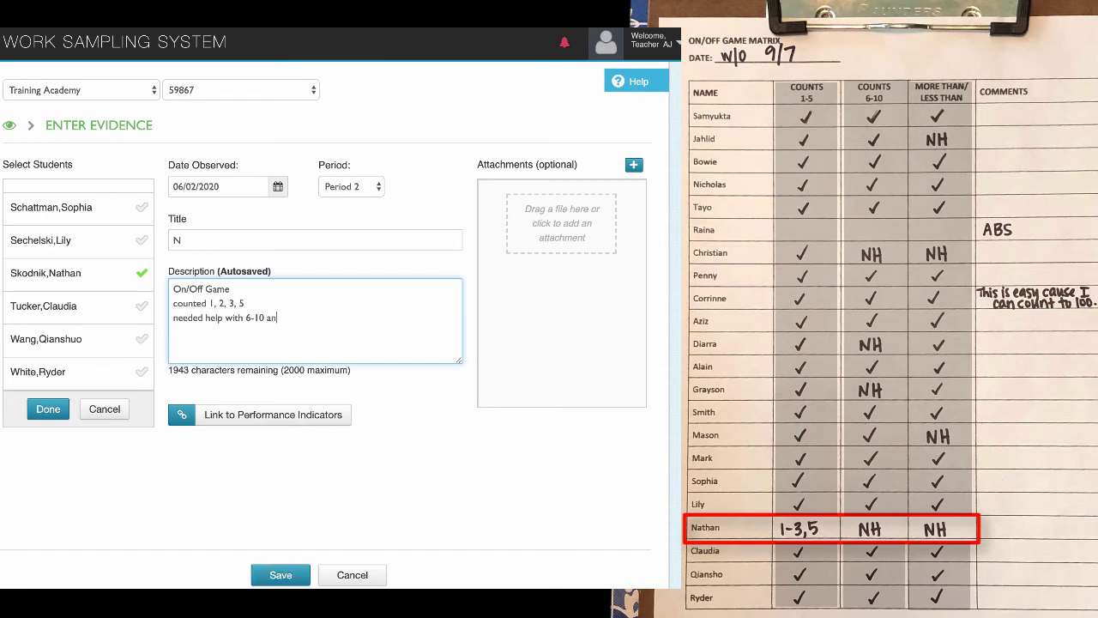
text(d more than/less than)
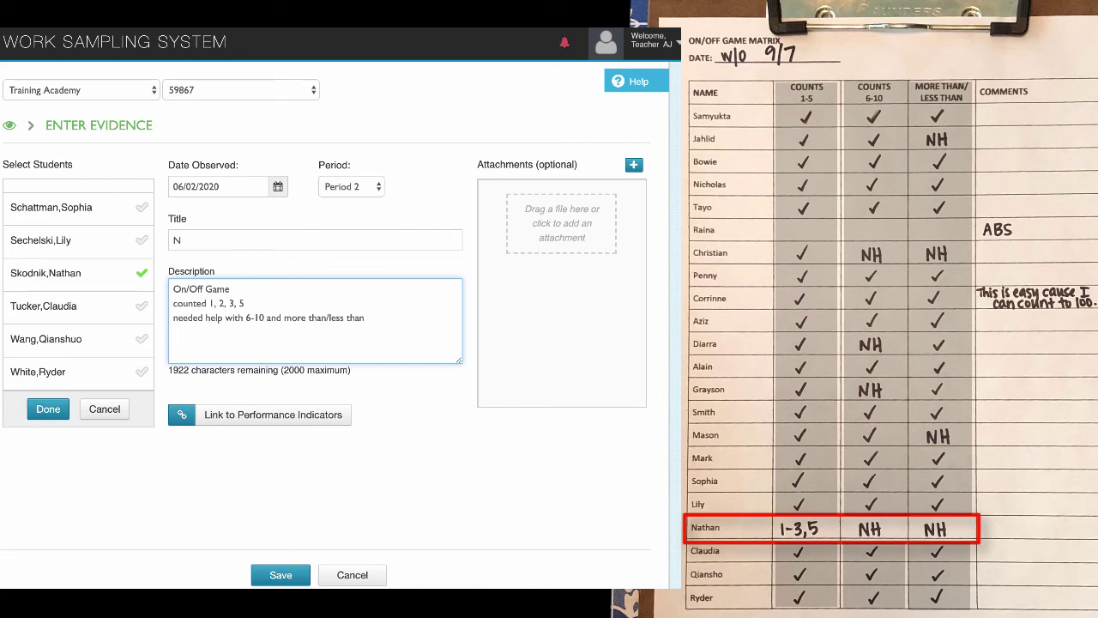
Step: Link Mathematical Thinking's Counts with understanding and number-quantity indicators, then save the entry
click(208, 416)
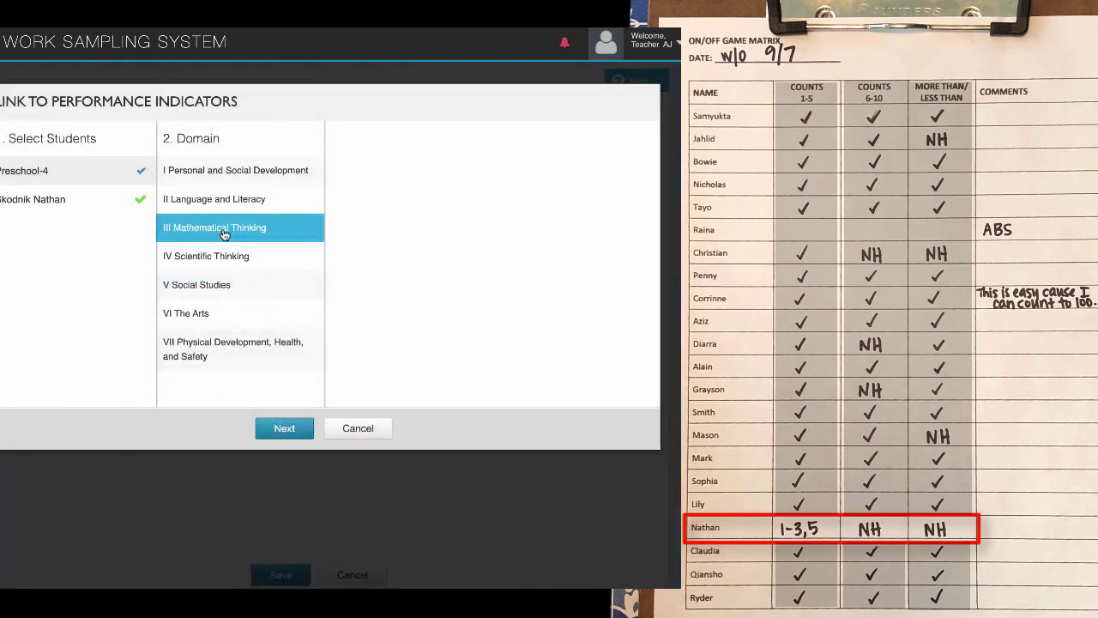
click(223, 233)
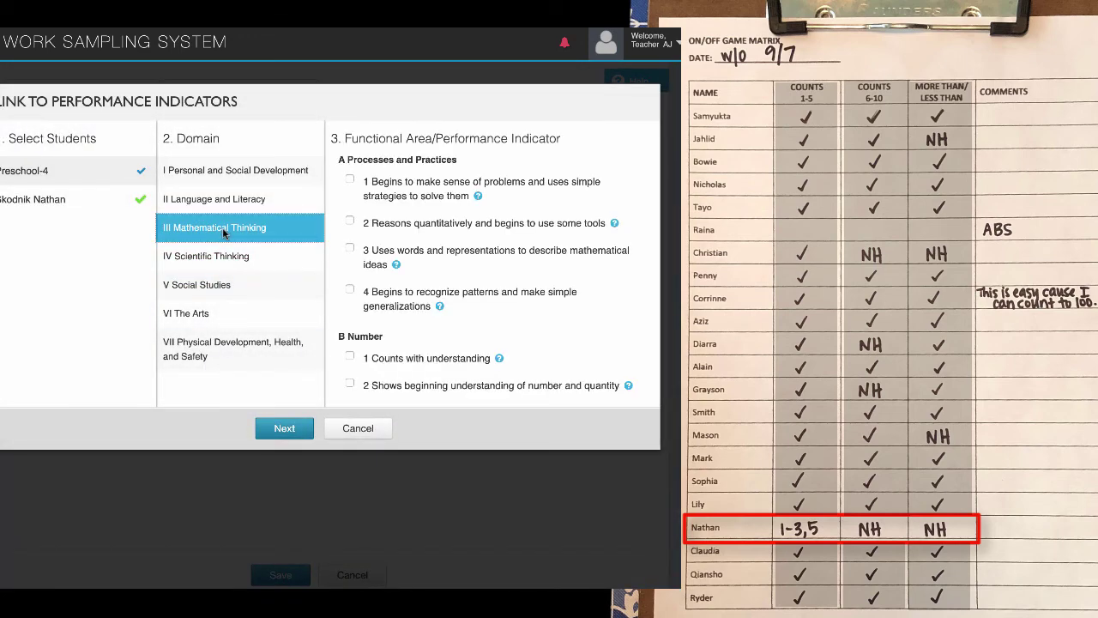
click(350, 358)
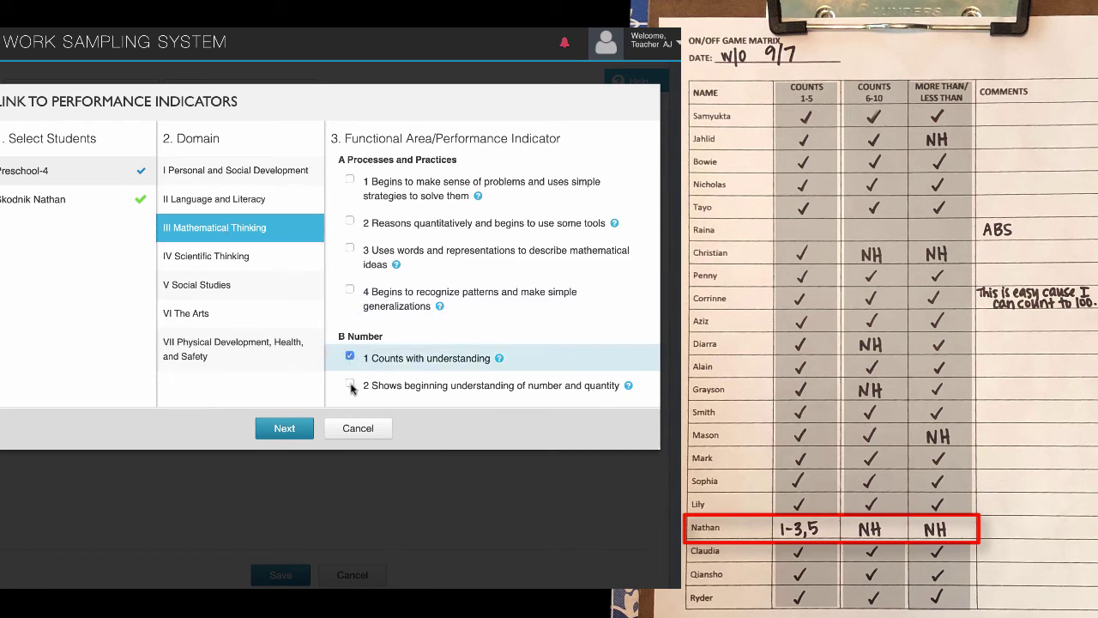
click(350, 385)
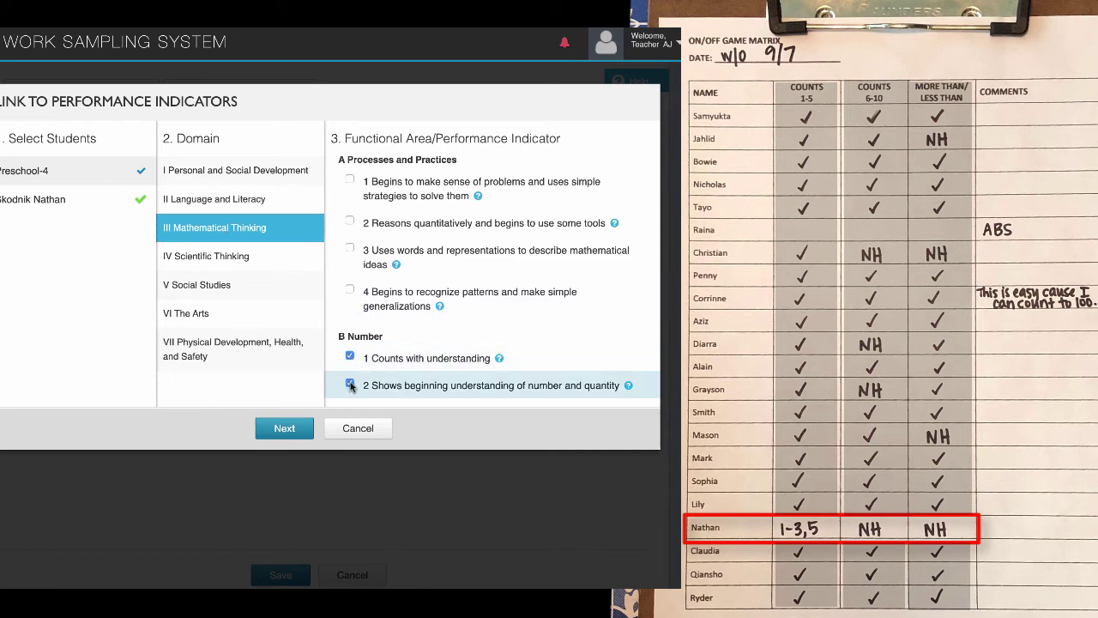
click(286, 428)
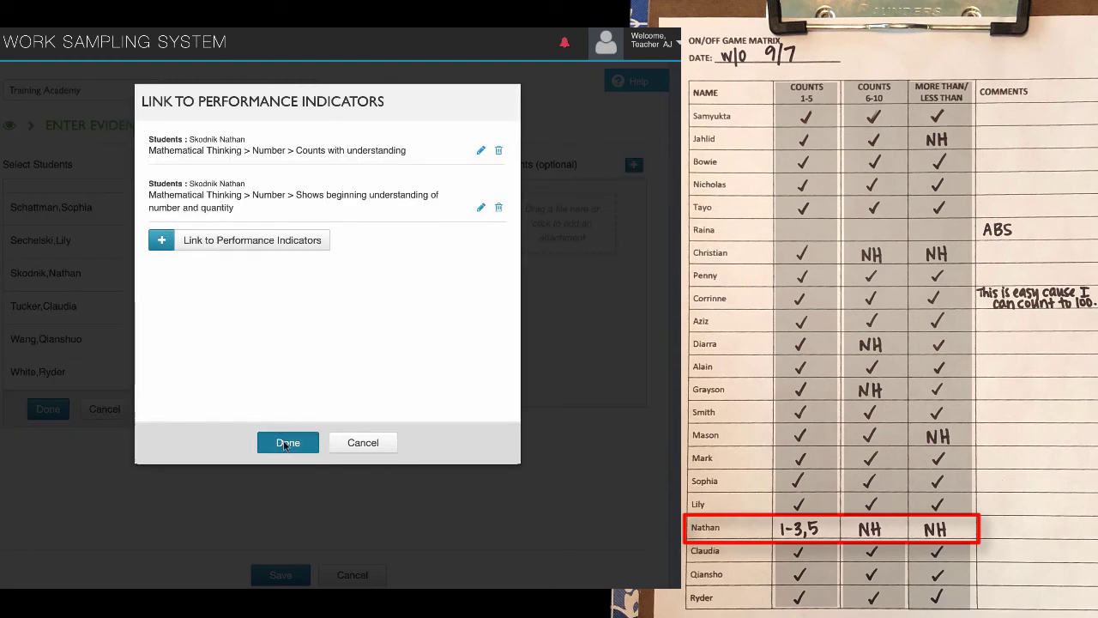
click(286, 443)
click(288, 574)
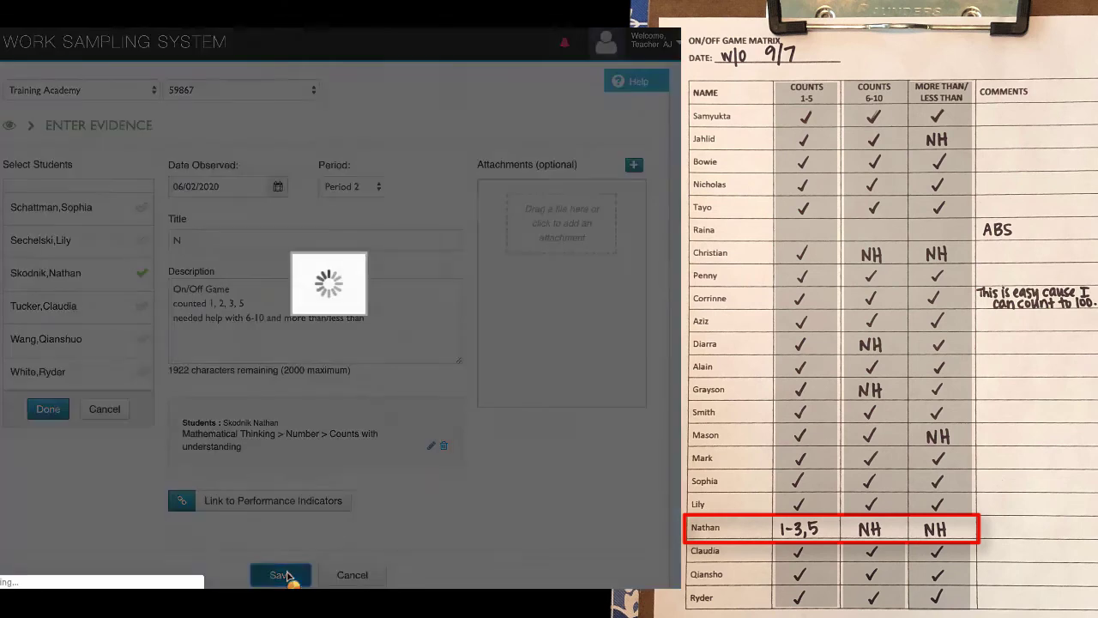